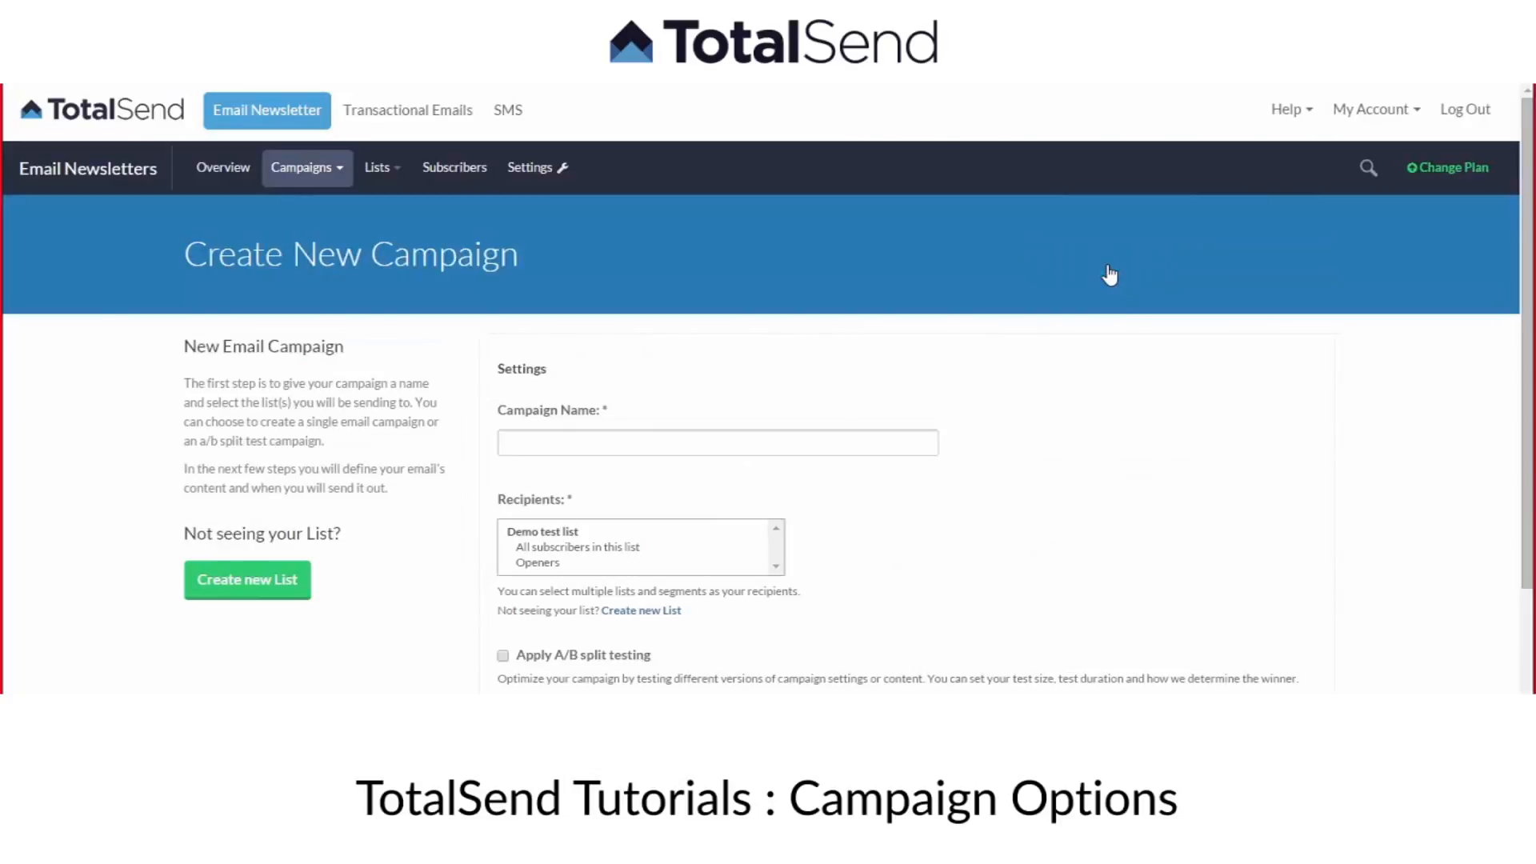
Name the new campaign "December mailer 01-12-2015".
{"action": "left_click", "coordinate": [740, 446]}
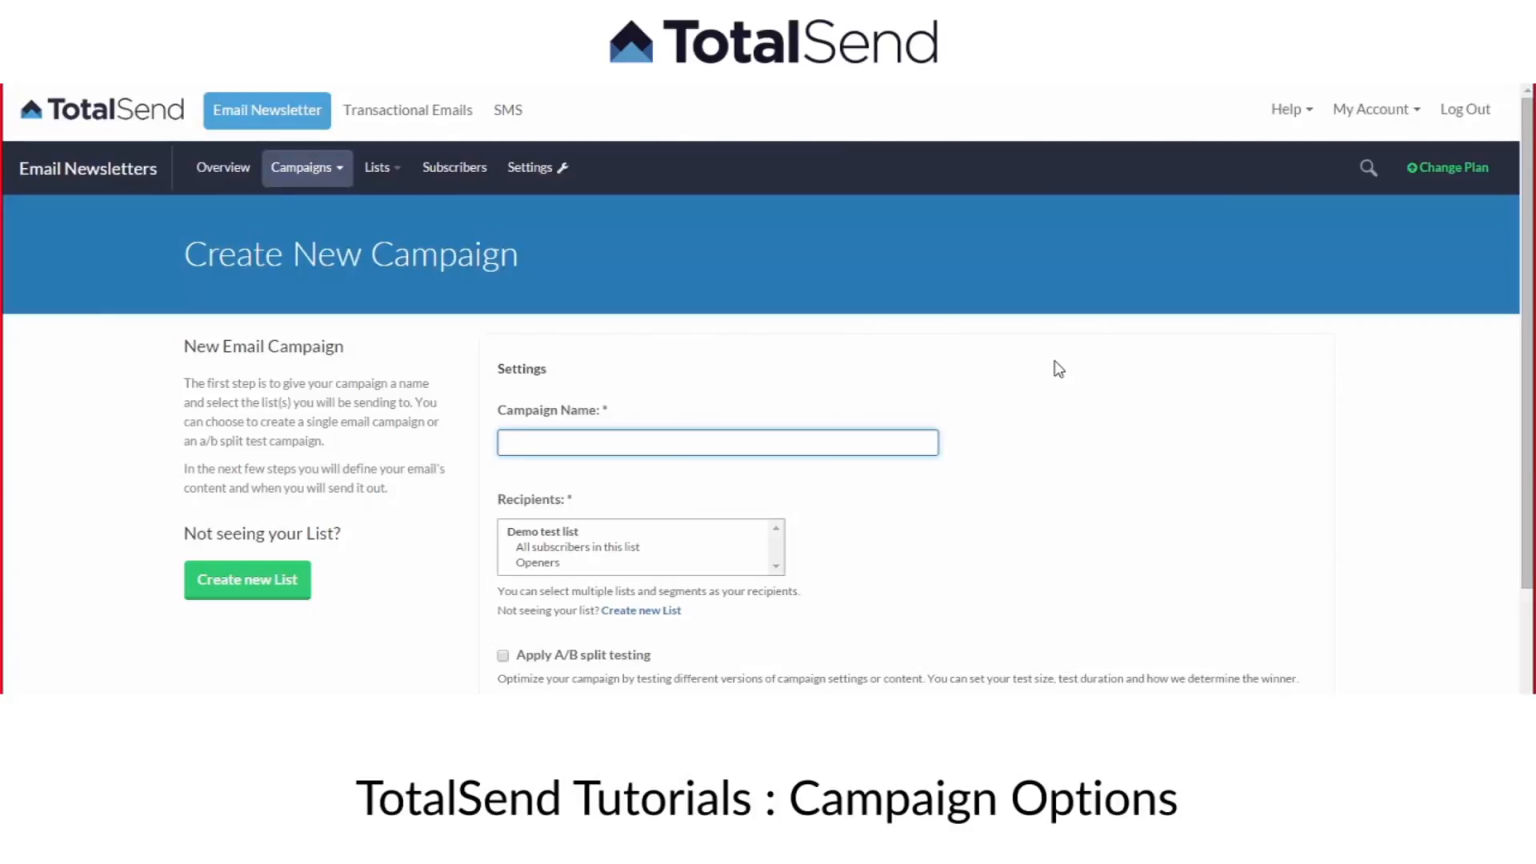
{"action": "type", "text": "December mailer 01-12-215"}
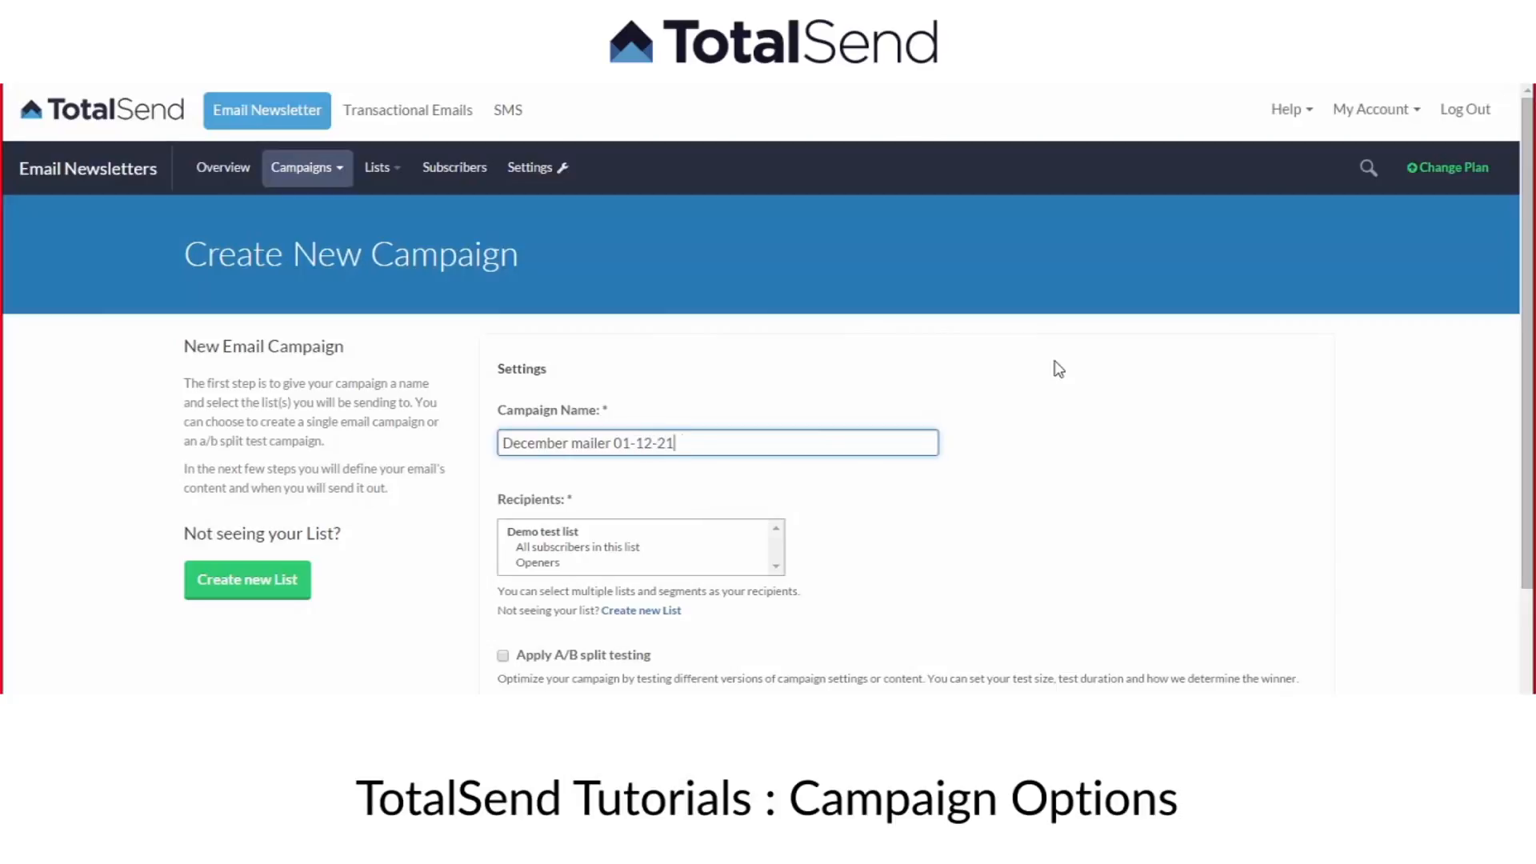
{"action": "key", "text": "BackSpace"}
{"action": "key", "text": "BackSpace"}
{"action": "type", "text": "015"}
{"action": "left_click_drag", "start_coordinate": [502, 442], "coordinate": [693, 439]}
{"action": "left_click", "coordinate": [660, 443]}
{"action": "left_click", "coordinate": [641, 443]}
{"action": "left_click", "coordinate": [690, 445]}
Choose only "All subscribers in this list" under Demo test list as the campaign's recipients.
{"action": "scroll", "coordinate": [616, 496], "scroll_direction": "down", "scroll_amount": 1}
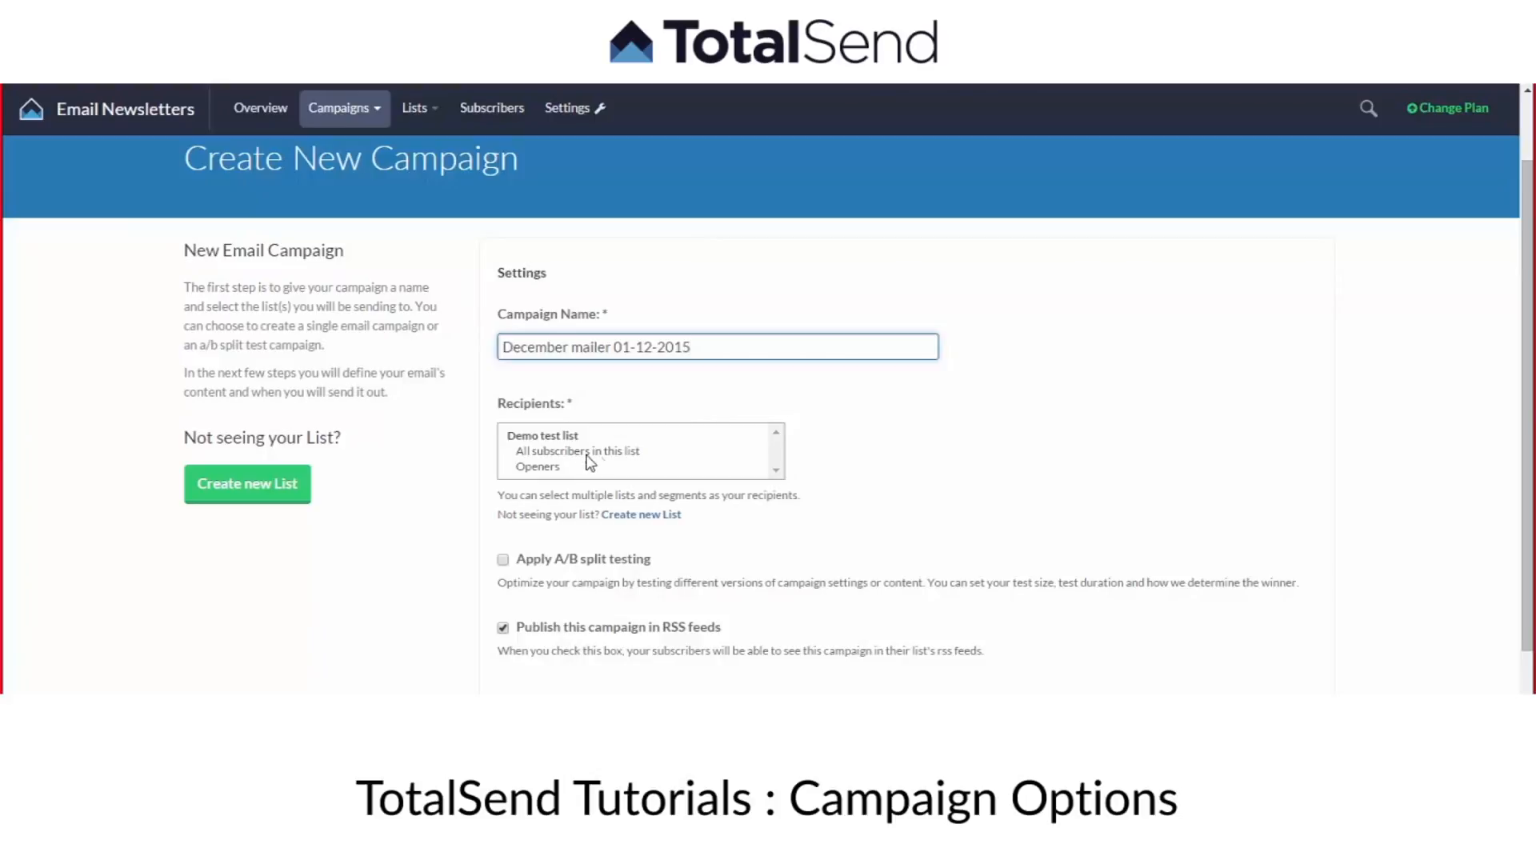
{"action": "left_click", "coordinate": [537, 444]}
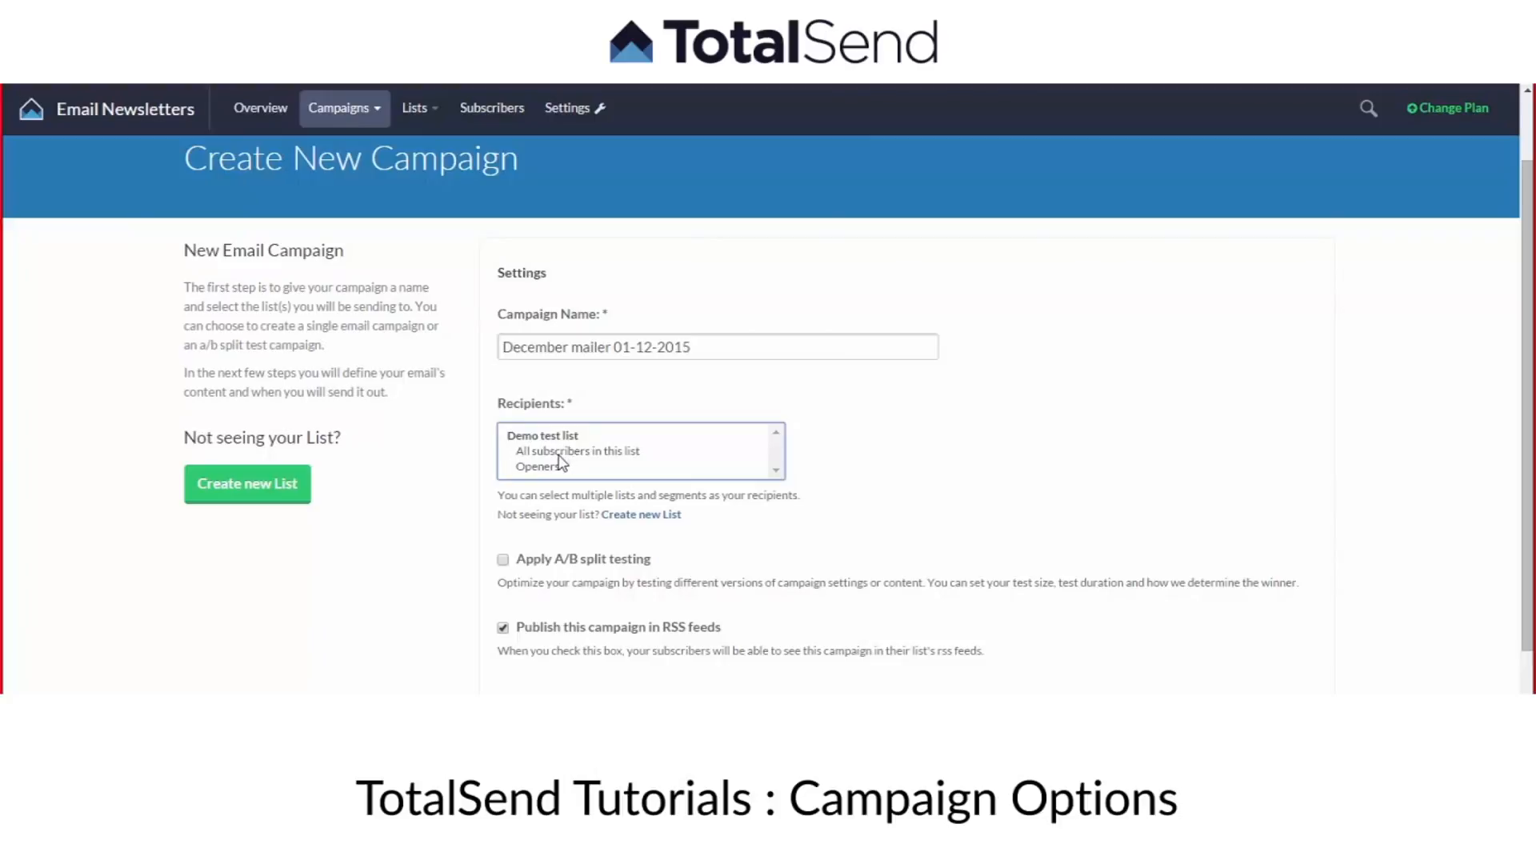
{"action": "left_click", "coordinate": [561, 453]}
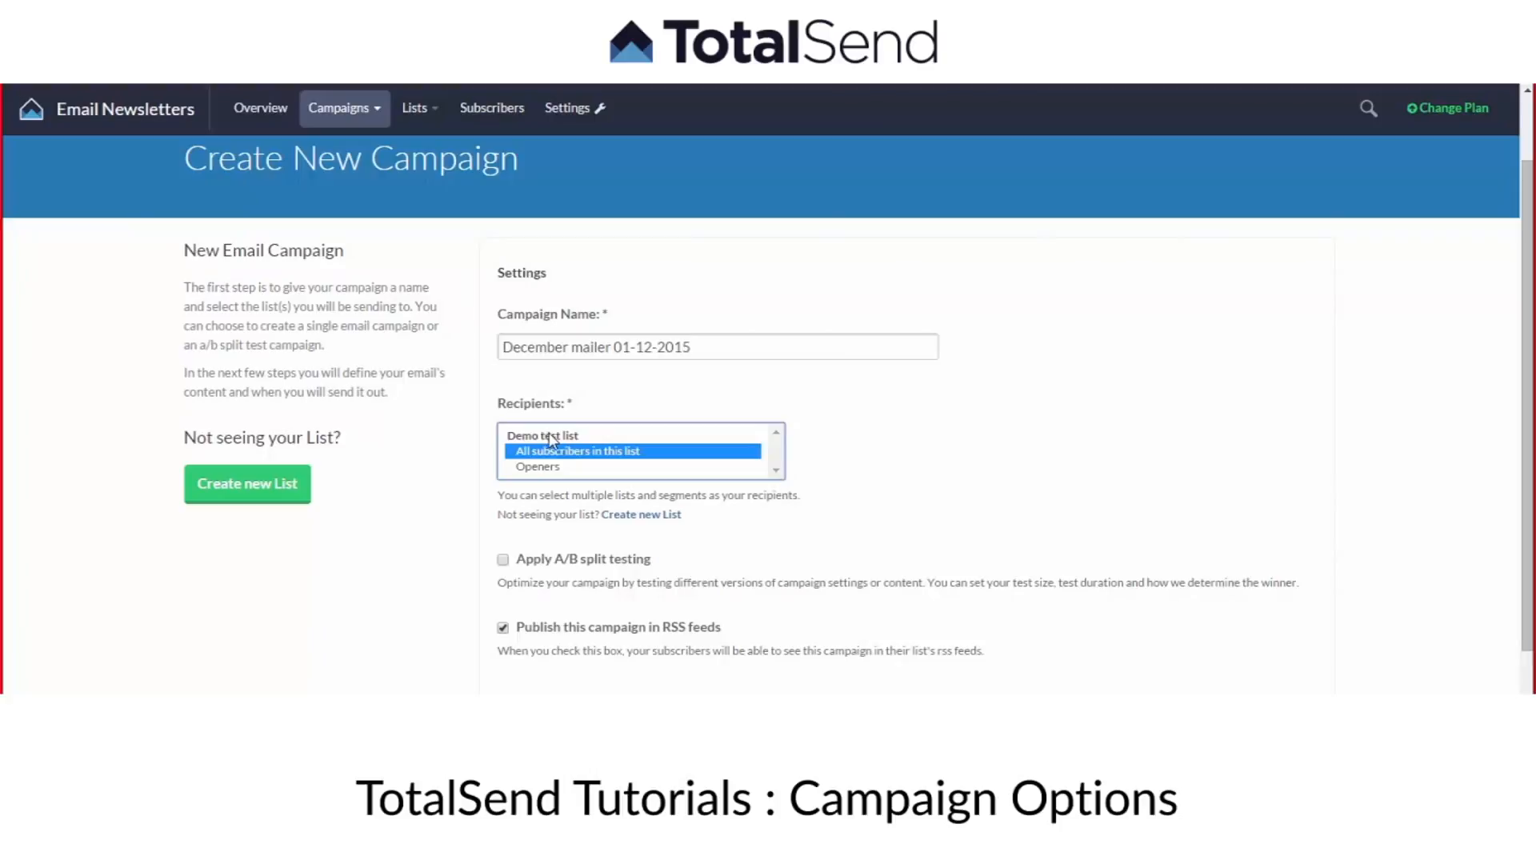
{"action": "left_click", "coordinate": [537, 472]}
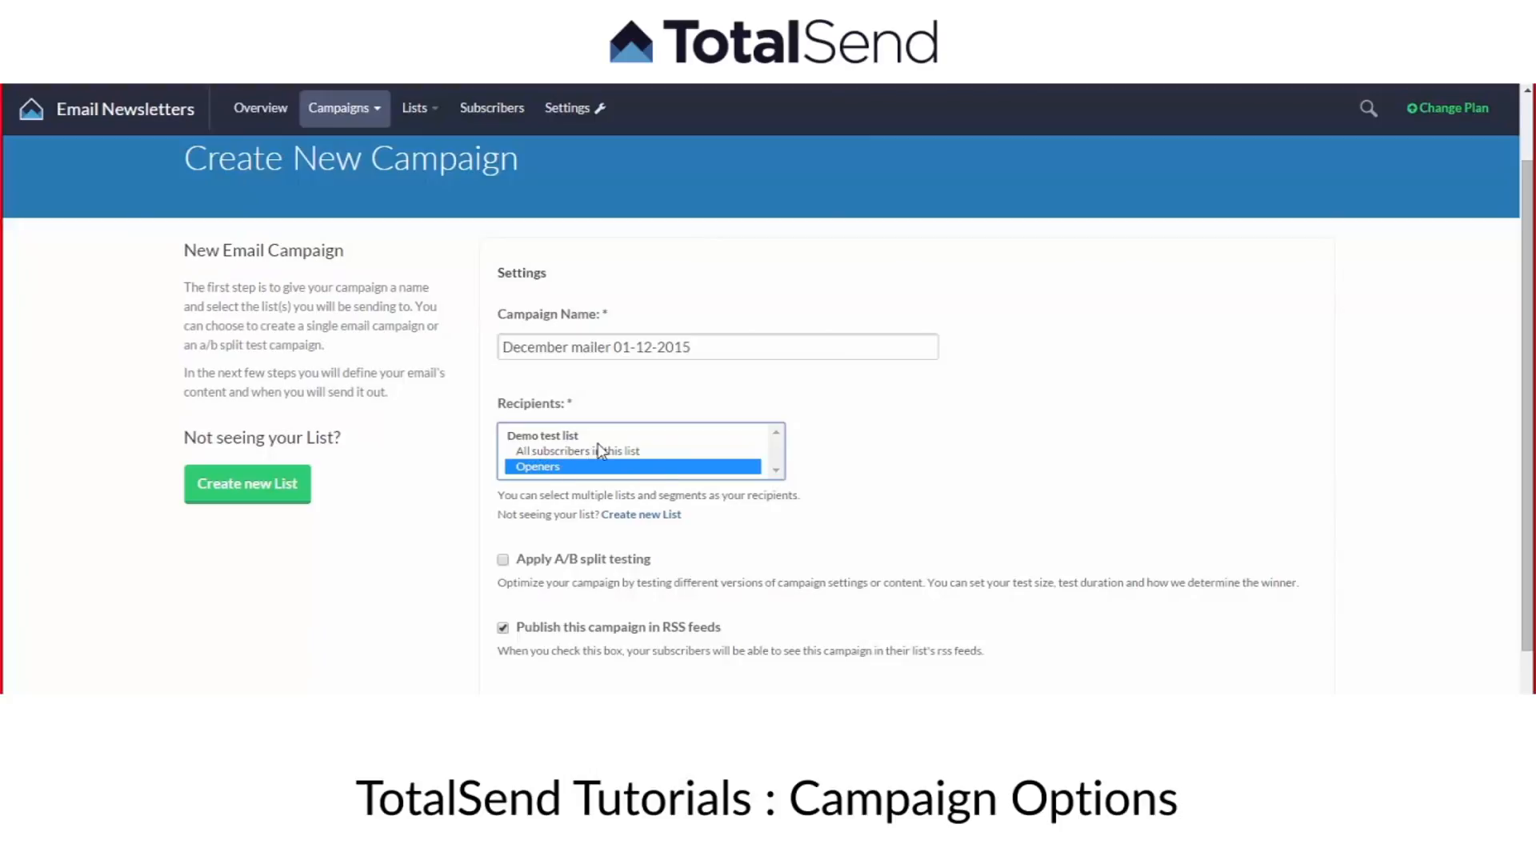
{"action": "left_click", "coordinate": [550, 454], "text": "ctrl"}
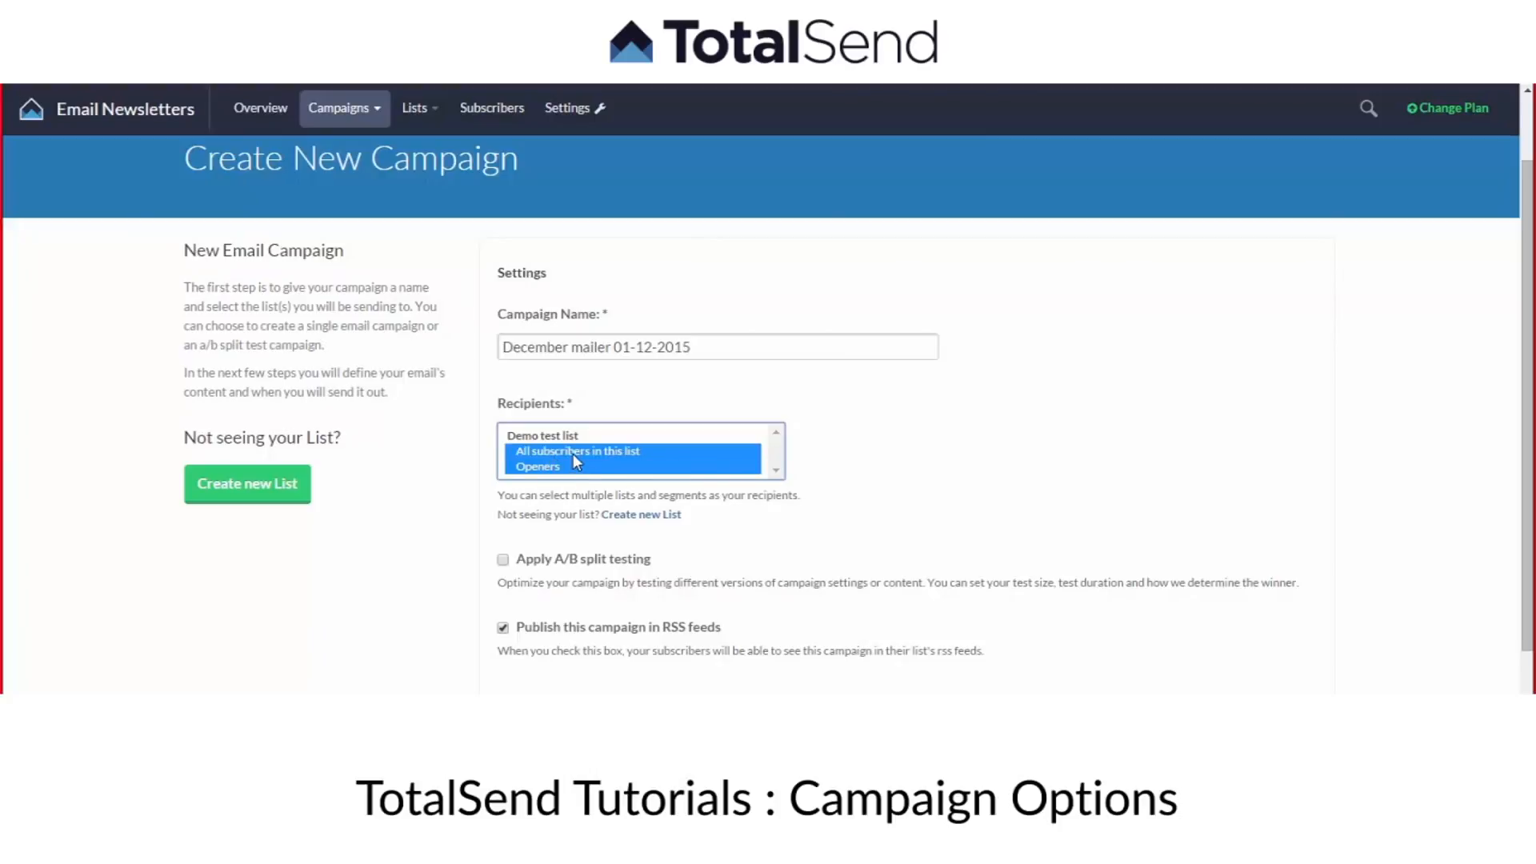
{"action": "left_click", "coordinate": [573, 453]}
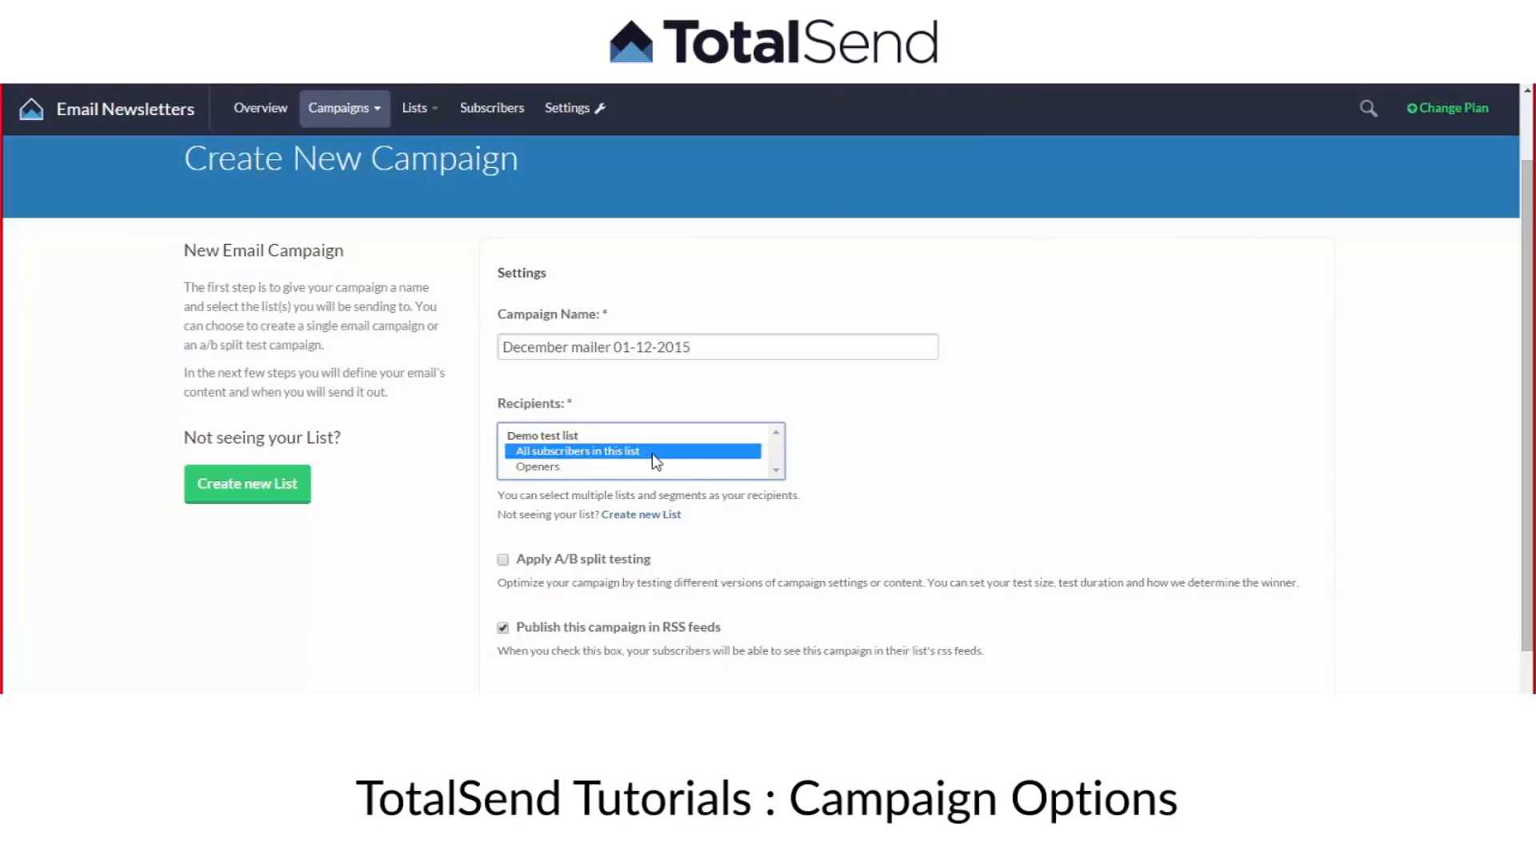
Turn on A/B split testing and look through the number and time-unit choices for the test duration.
{"action": "scroll", "coordinate": [656, 447], "scroll_direction": "down", "scroll_amount": 1}
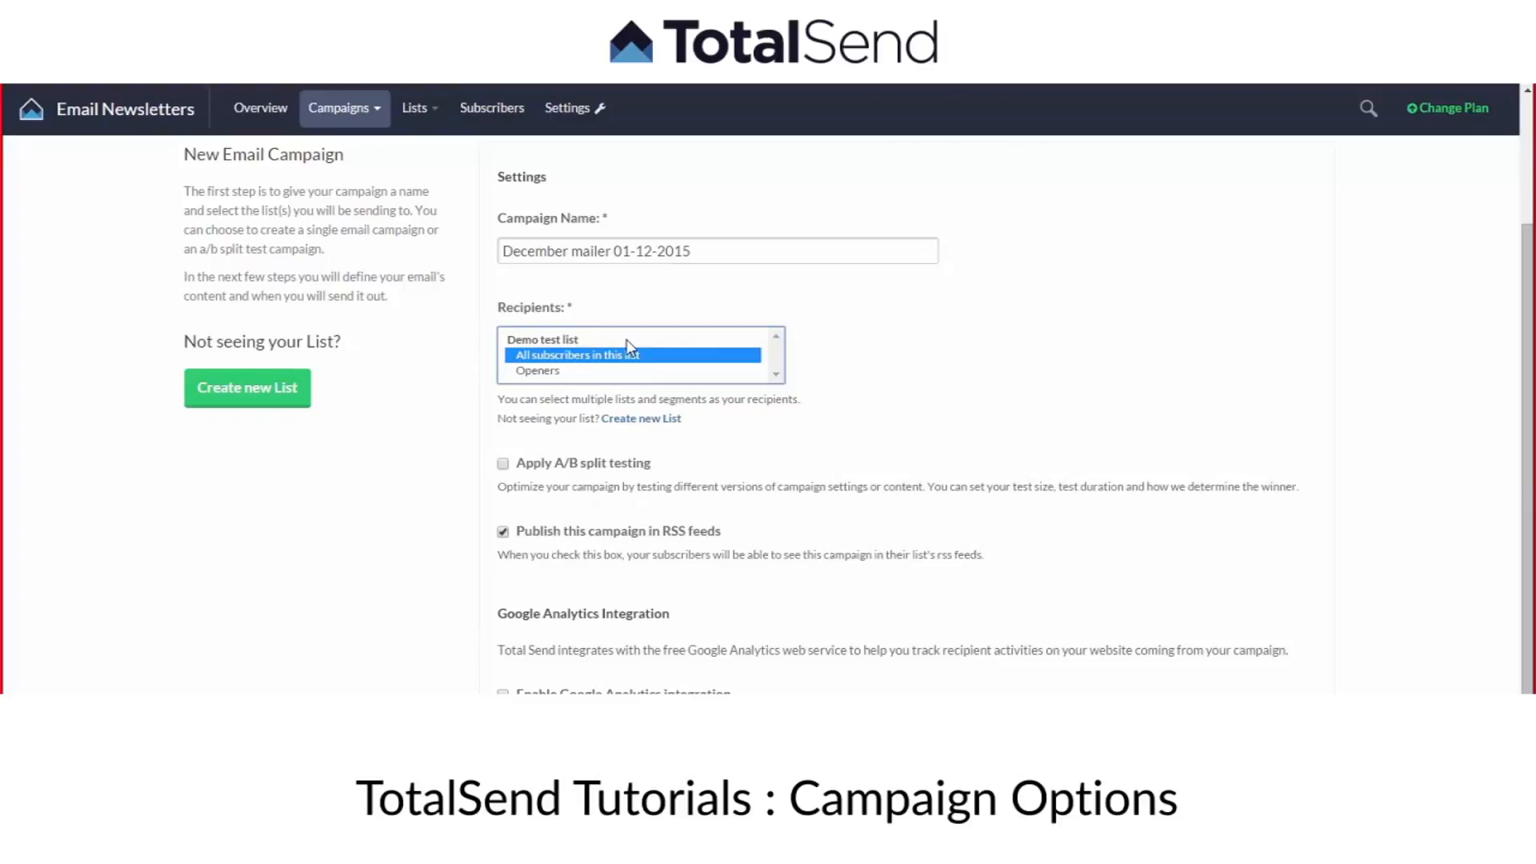
{"action": "scroll", "coordinate": [686, 394], "scroll_direction": "down", "scroll_amount": 1}
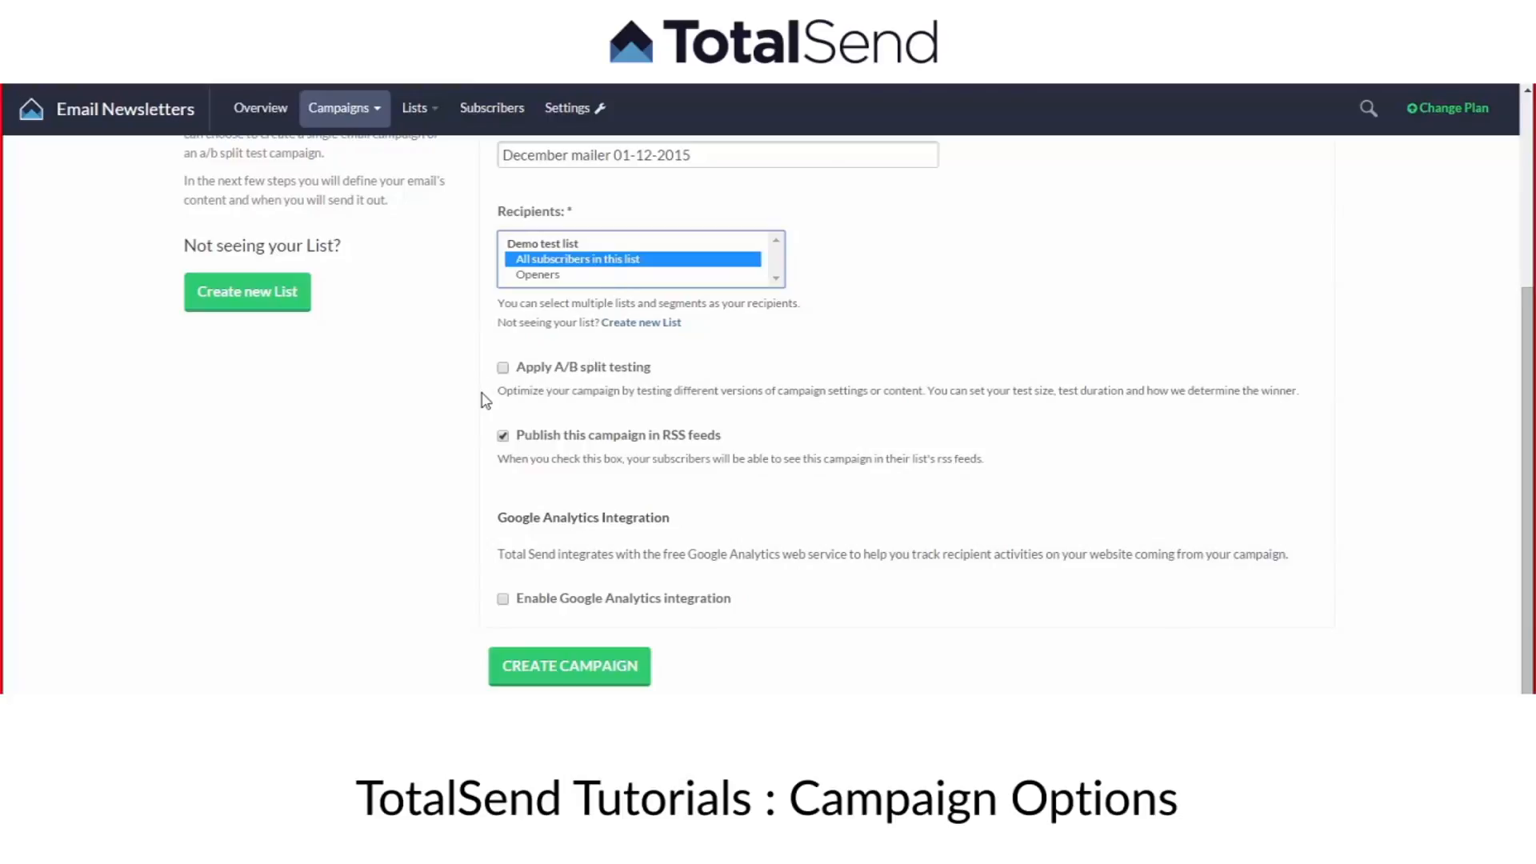
{"action": "left_click", "coordinate": [503, 368]}
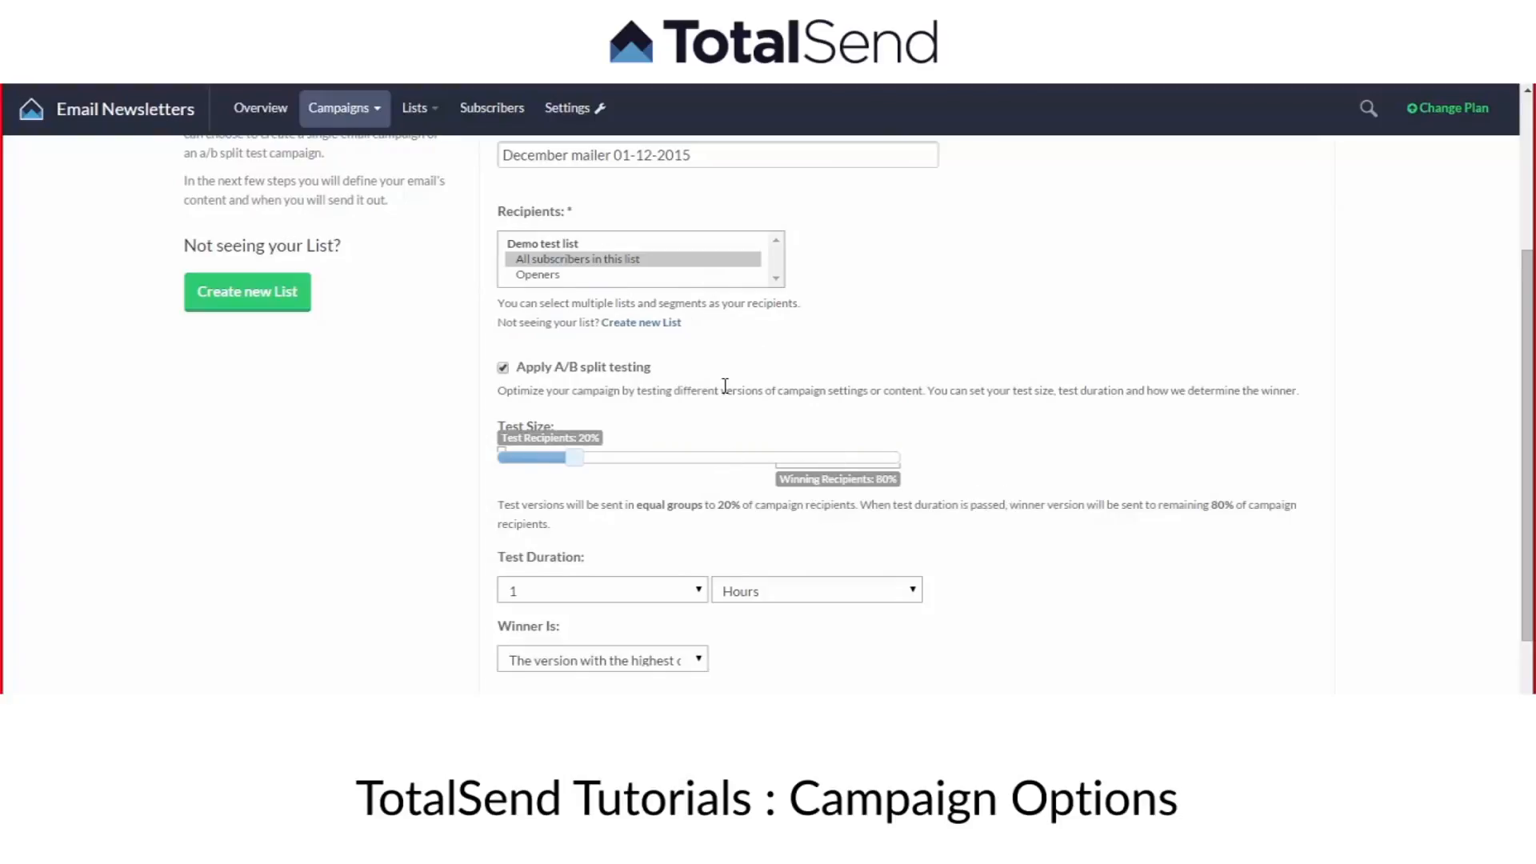
{"action": "scroll", "coordinate": [725, 386], "scroll_direction": "down", "scroll_amount": 2}
{"action": "left_click", "coordinate": [645, 400]}
{"action": "left_click", "coordinate": [646, 398]}
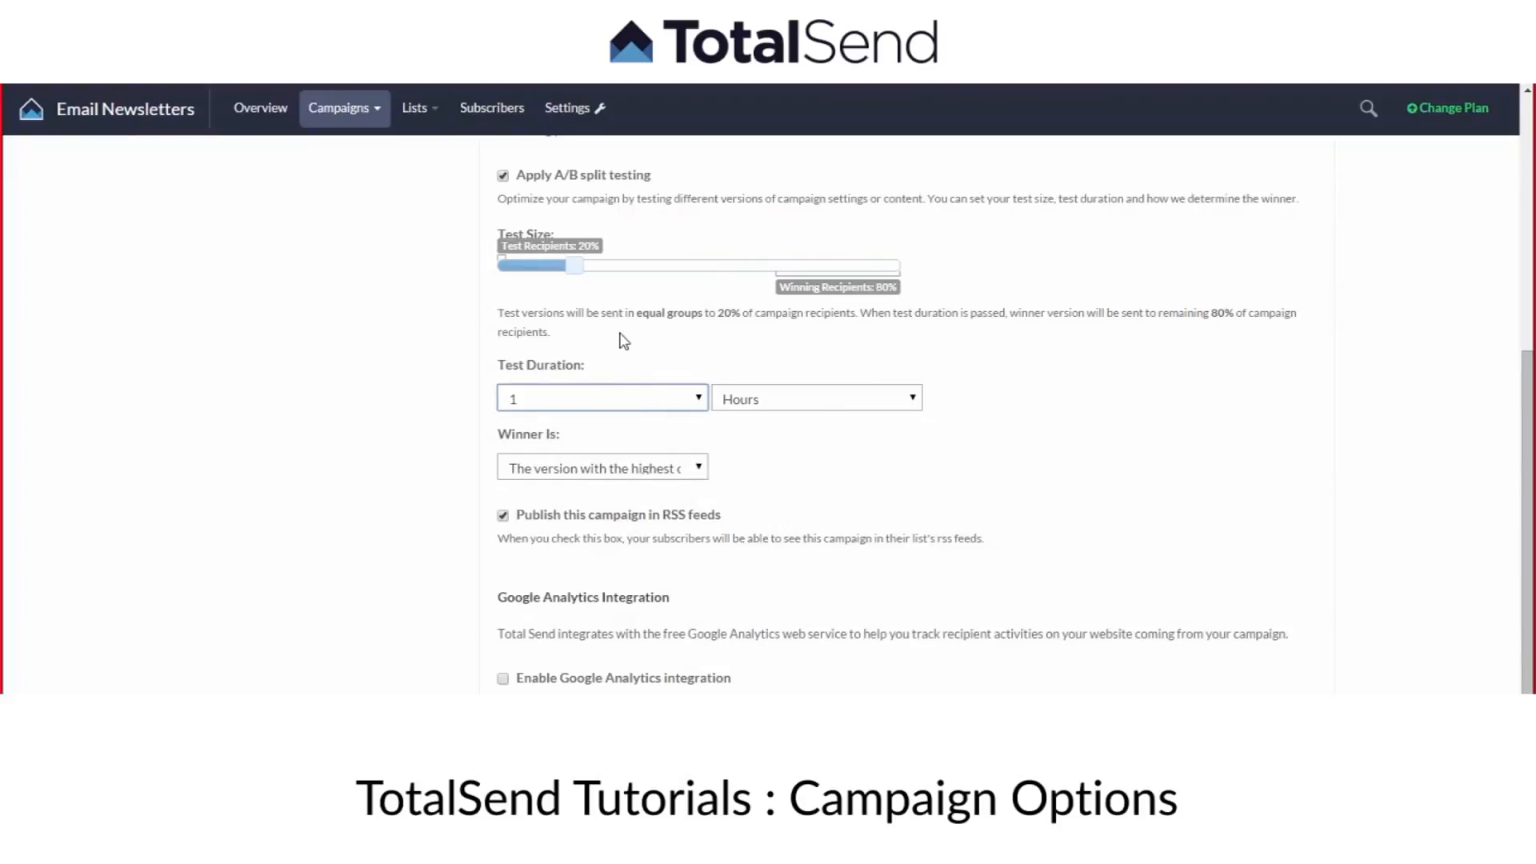
{"action": "scroll", "coordinate": [611, 336], "scroll_direction": "up", "scroll_amount": 1}
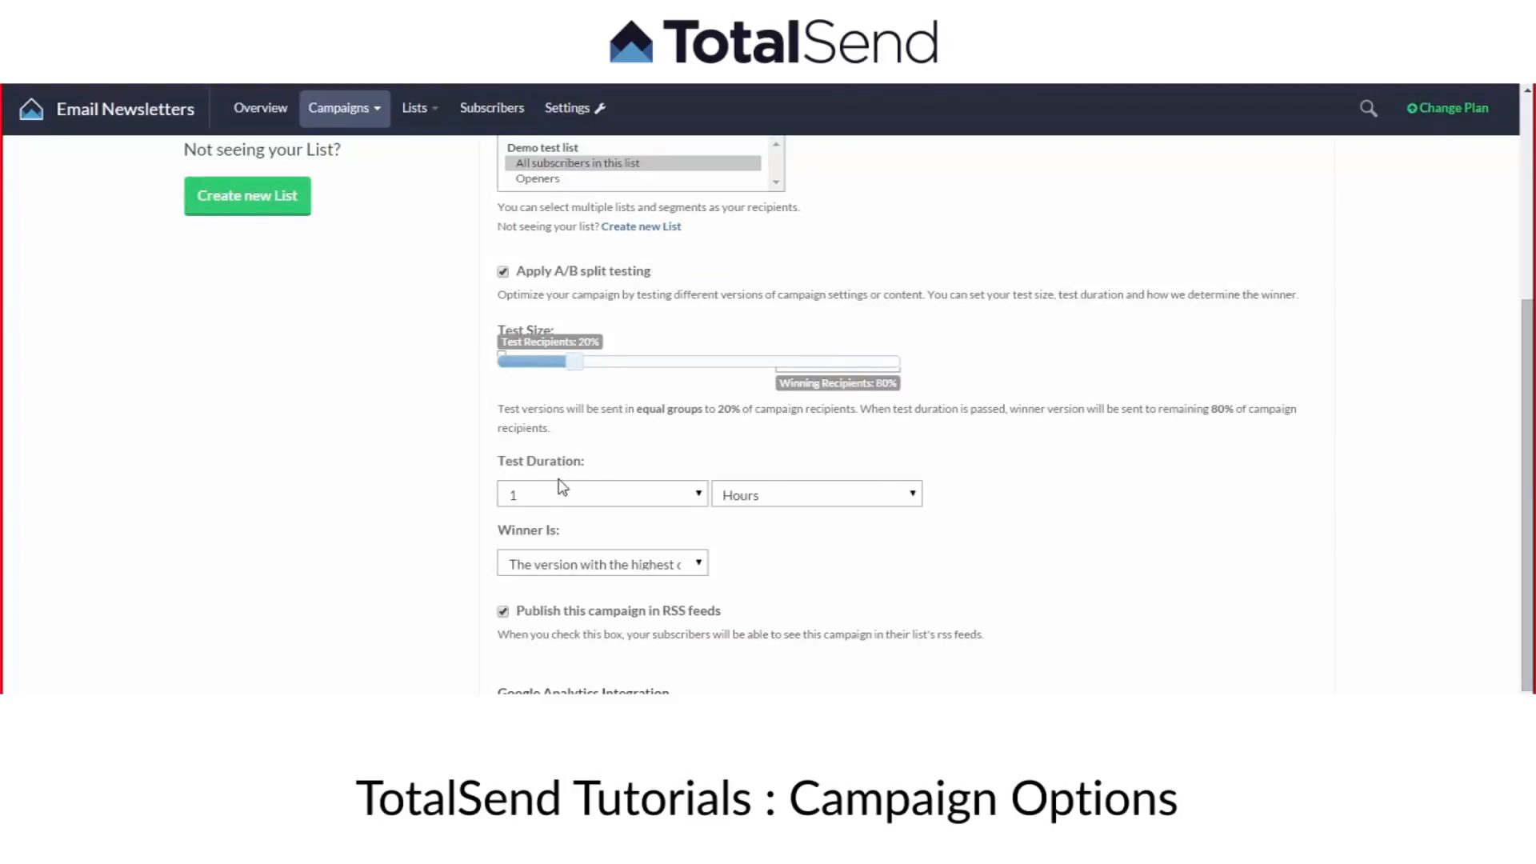
{"action": "left_click", "coordinate": [528, 497]}
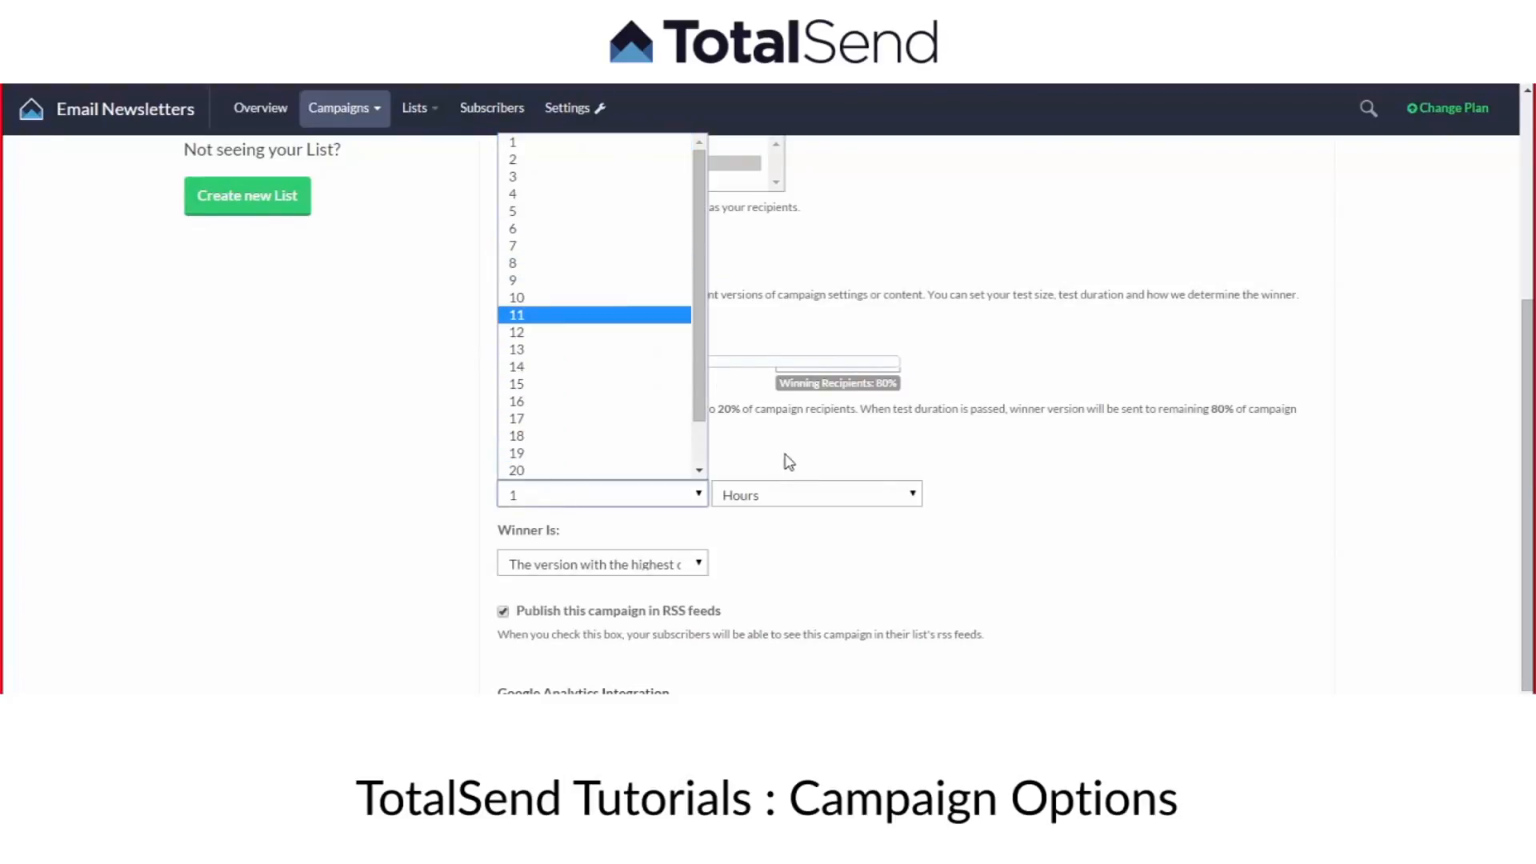
{"action": "left_click", "coordinate": [800, 496]}
{"action": "left_click", "coordinate": [801, 534]}
{"action": "left_click", "coordinate": [798, 502]}
{"action": "left_click", "coordinate": [798, 516]}
{"action": "scroll", "coordinate": [548, 440], "scroll_direction": "up", "scroll_amount": 1}
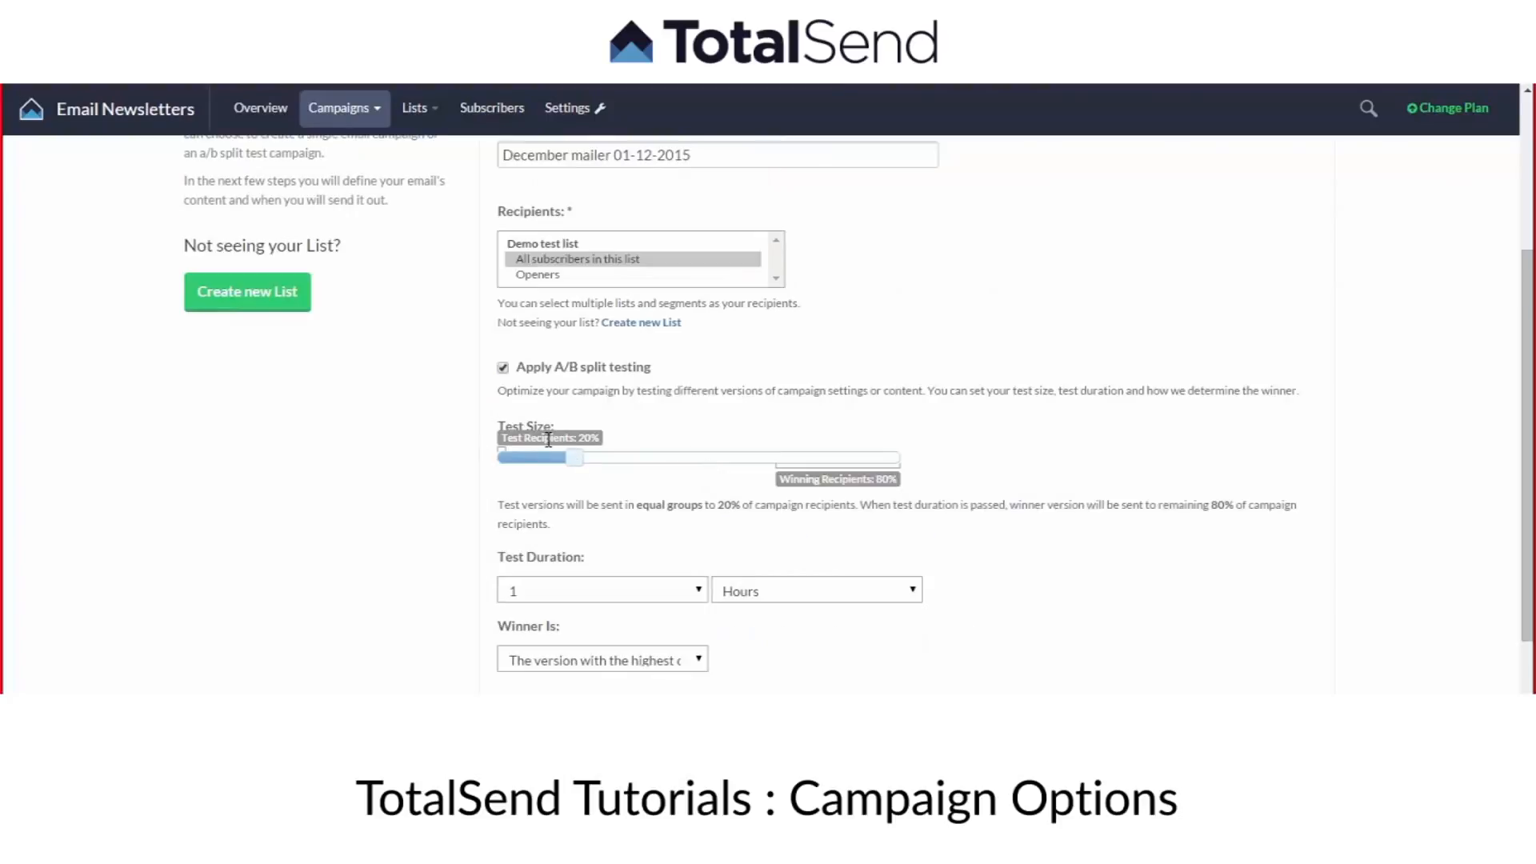
{"action": "scroll", "coordinate": [547, 441], "scroll_direction": "down", "scroll_amount": 1}
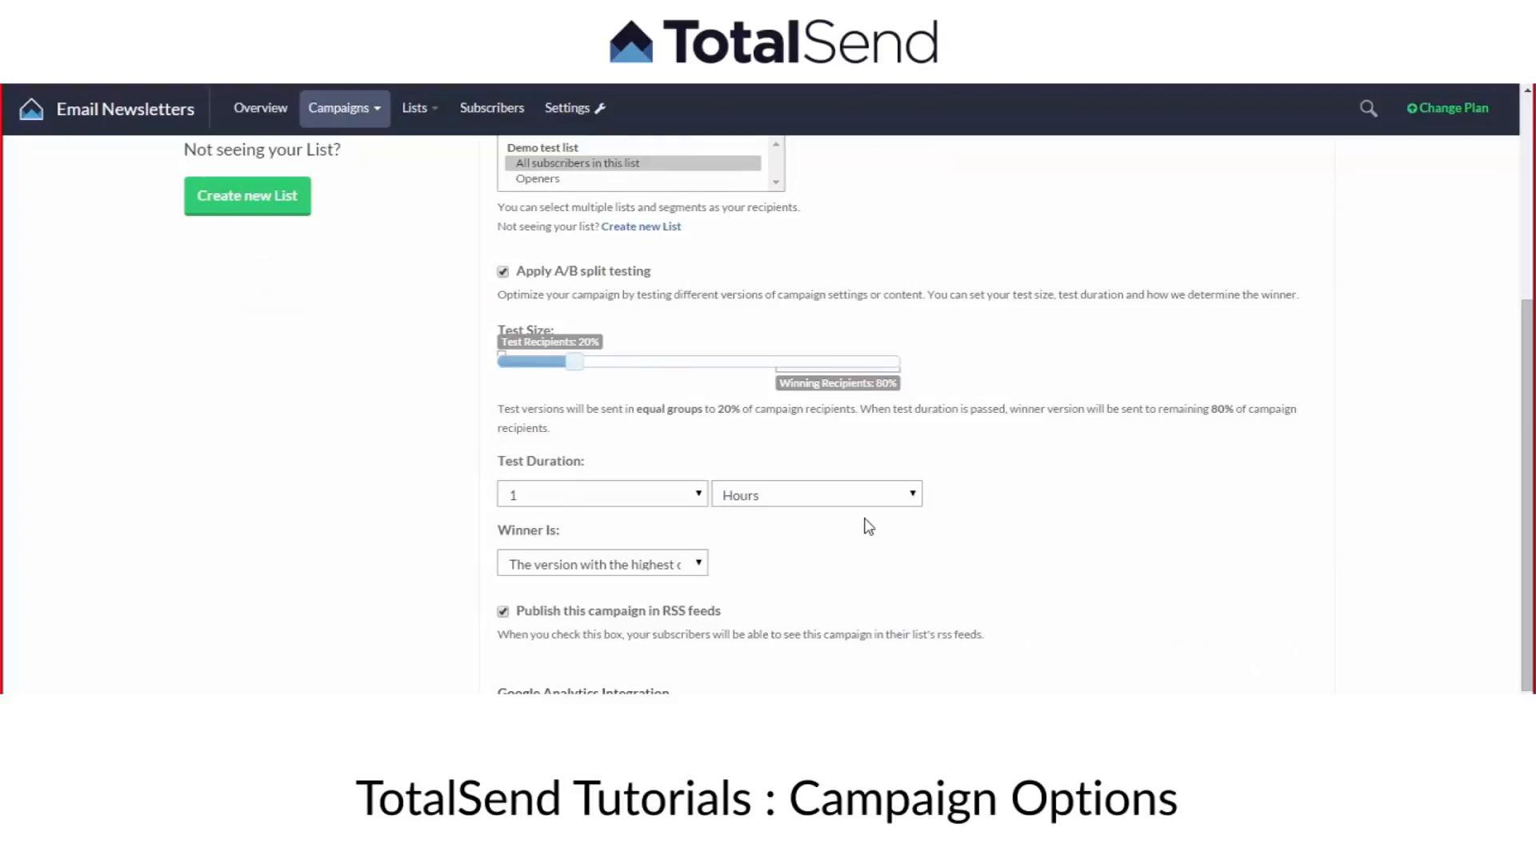
Look through the criteria for choosing the winning version and turn A/B split testing off.
{"action": "left_click", "coordinate": [603, 563]}
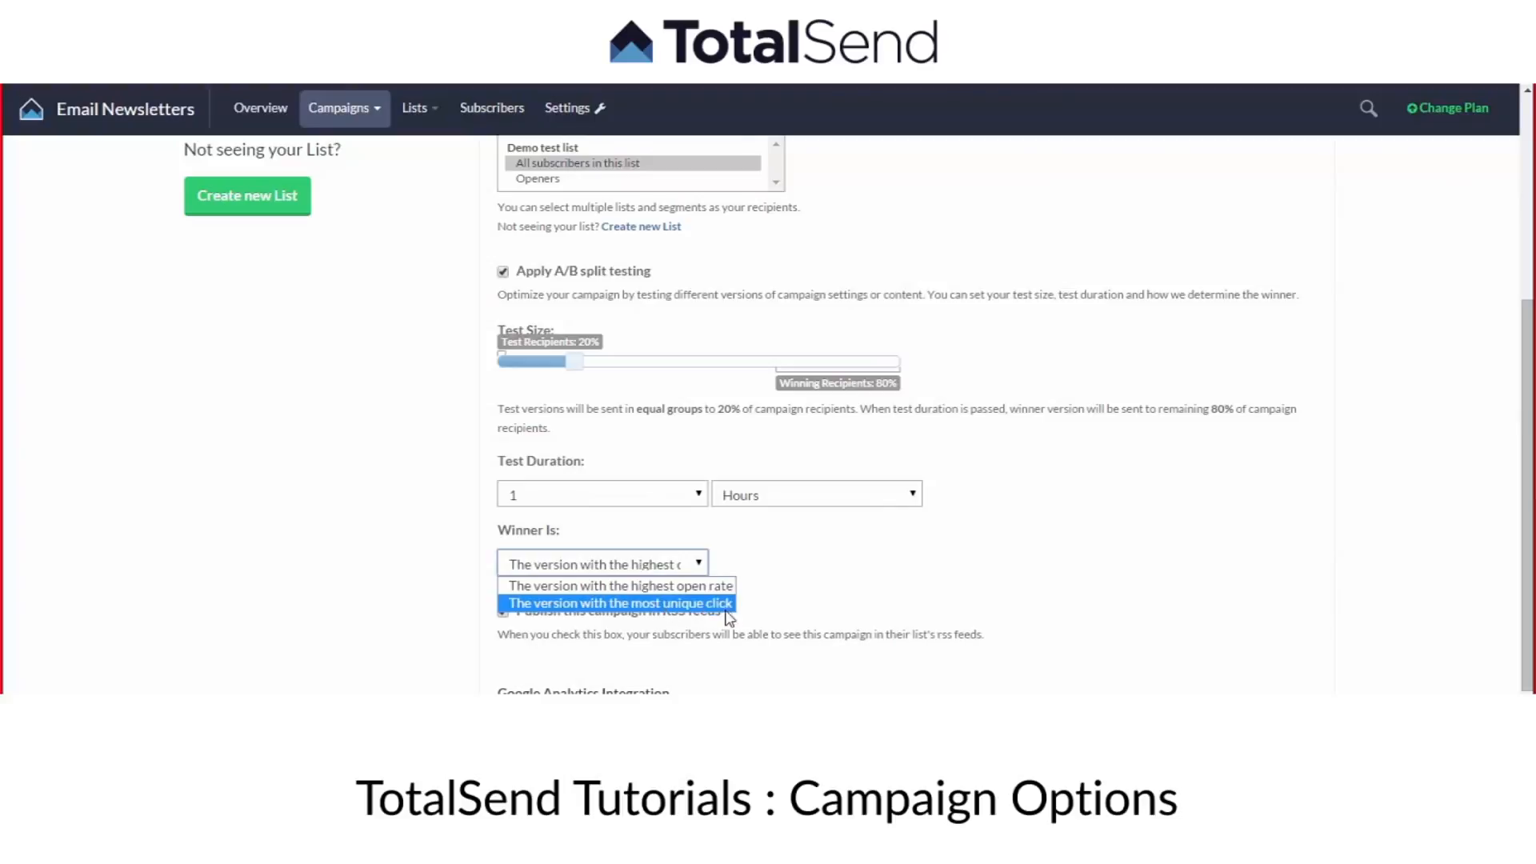
{"action": "left_click", "coordinate": [762, 566]}
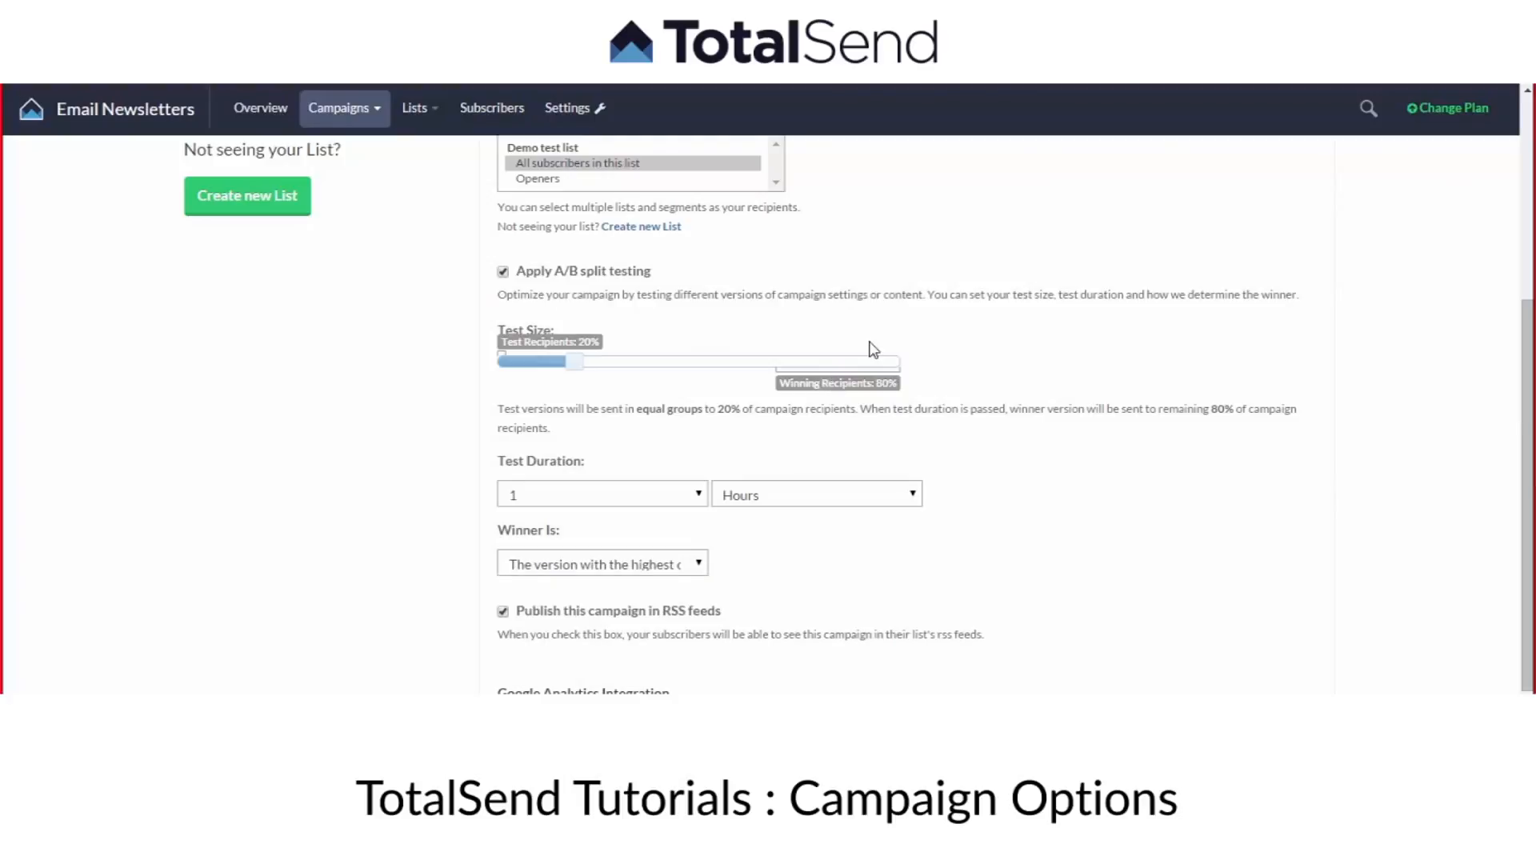
{"action": "scroll", "coordinate": [795, 436], "scroll_direction": "down", "scroll_amount": 1}
{"action": "scroll", "coordinate": [608, 524], "scroll_direction": "up", "scroll_amount": 1}
{"action": "scroll", "coordinate": [662, 542], "scroll_direction": "up", "scroll_amount": 1}
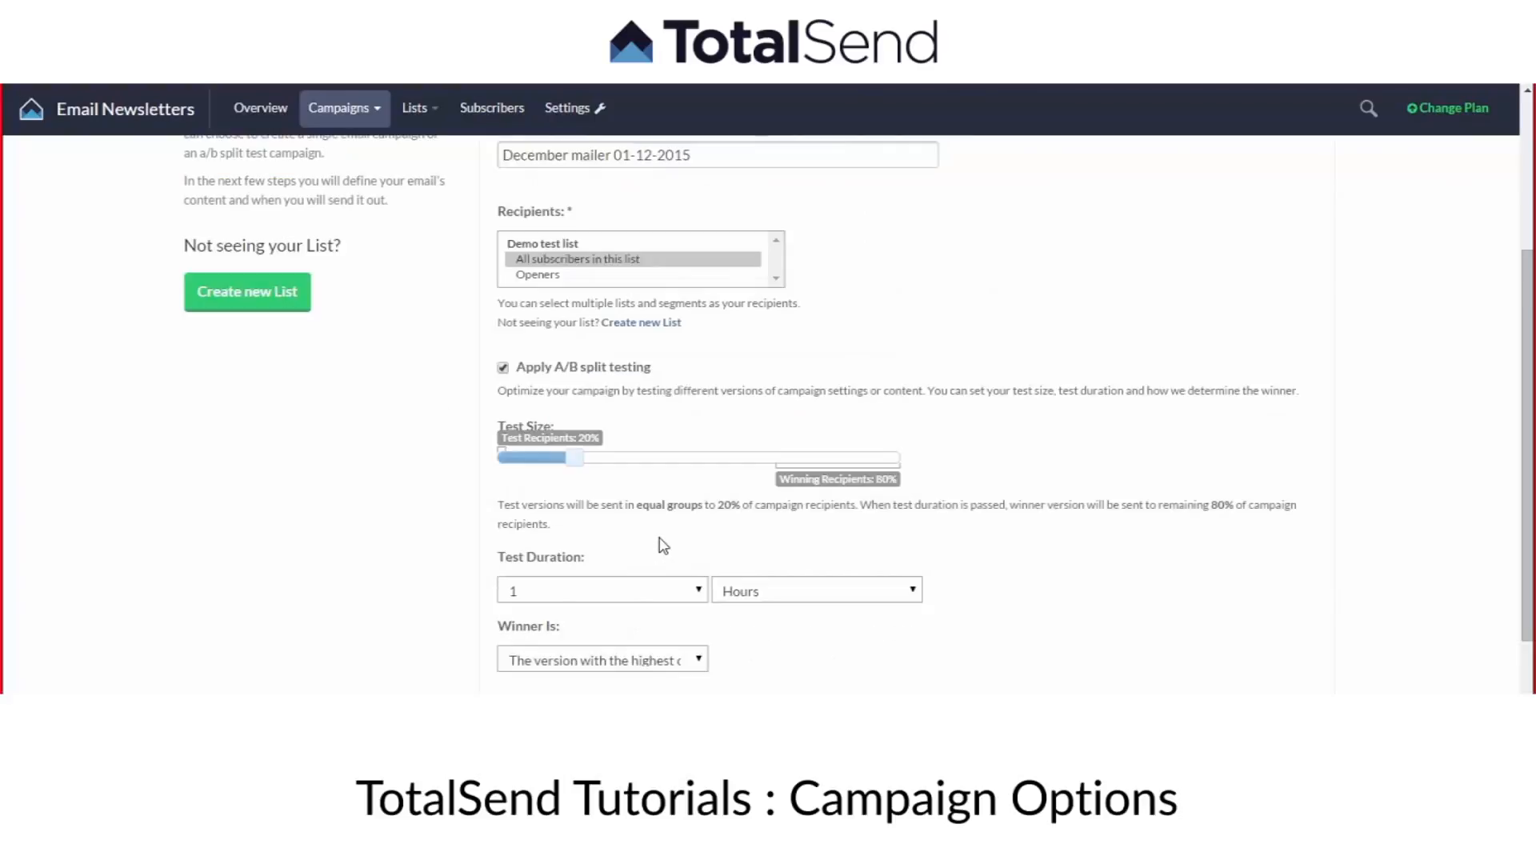
{"action": "scroll", "coordinate": [668, 537], "scroll_direction": "up", "scroll_amount": 1}
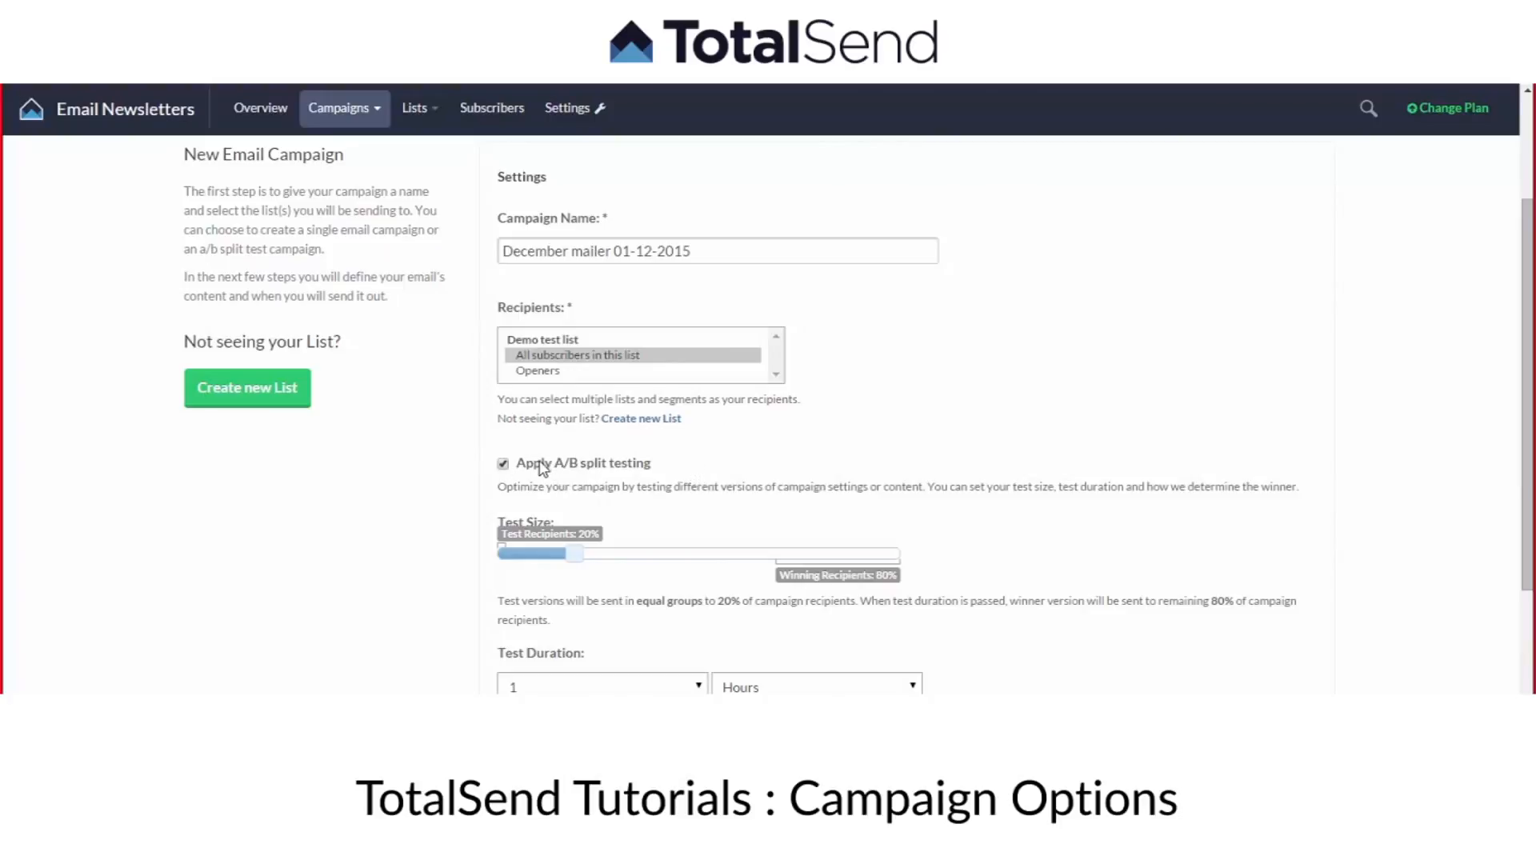
{"action": "left_click", "coordinate": [503, 464]}
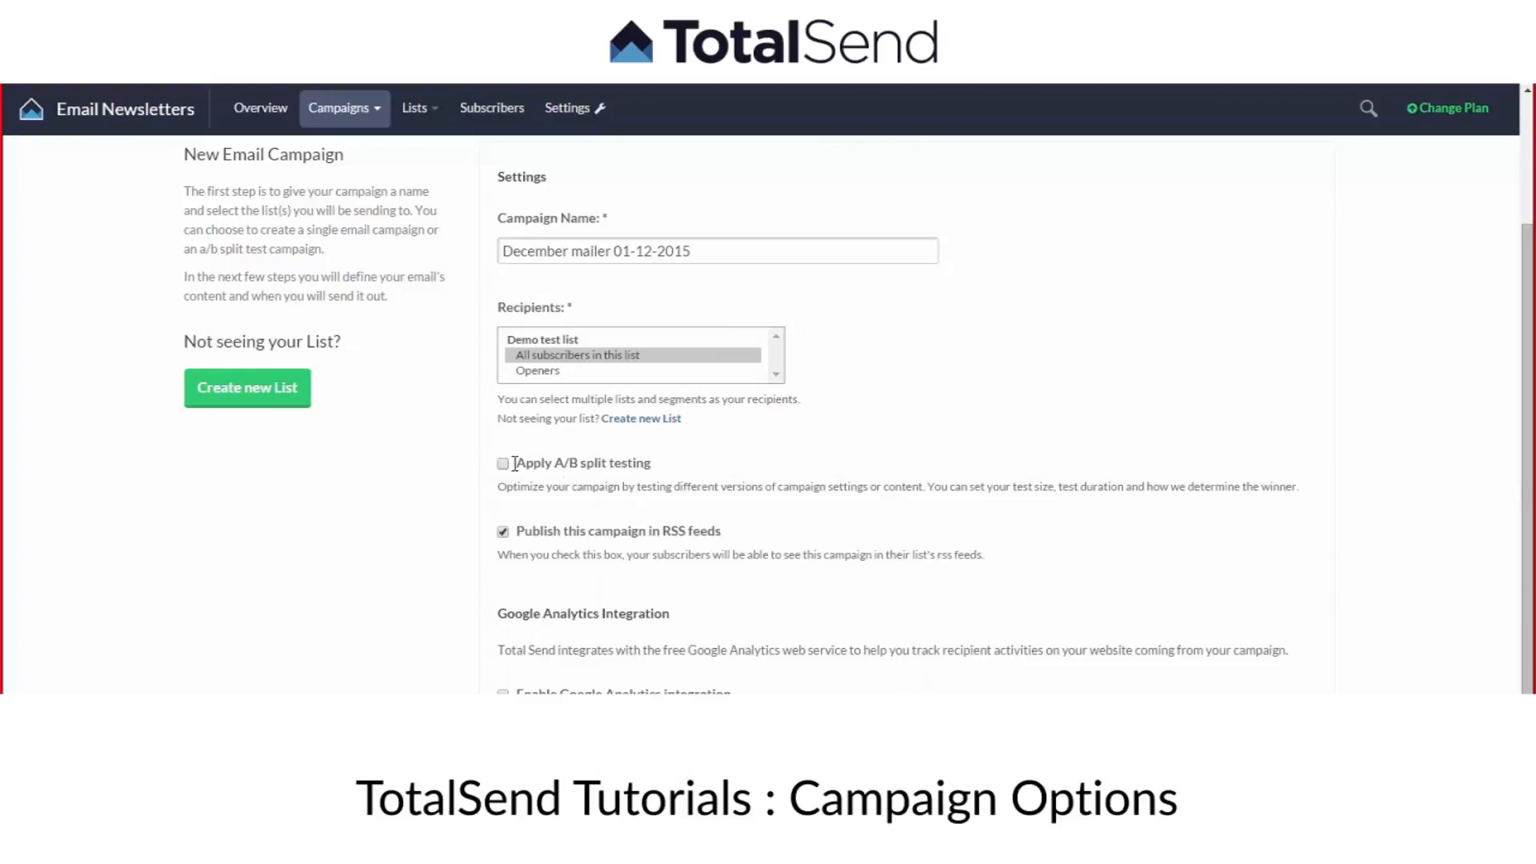
{"action": "scroll", "coordinate": [539, 476], "scroll_direction": "down", "scroll_amount": 1}
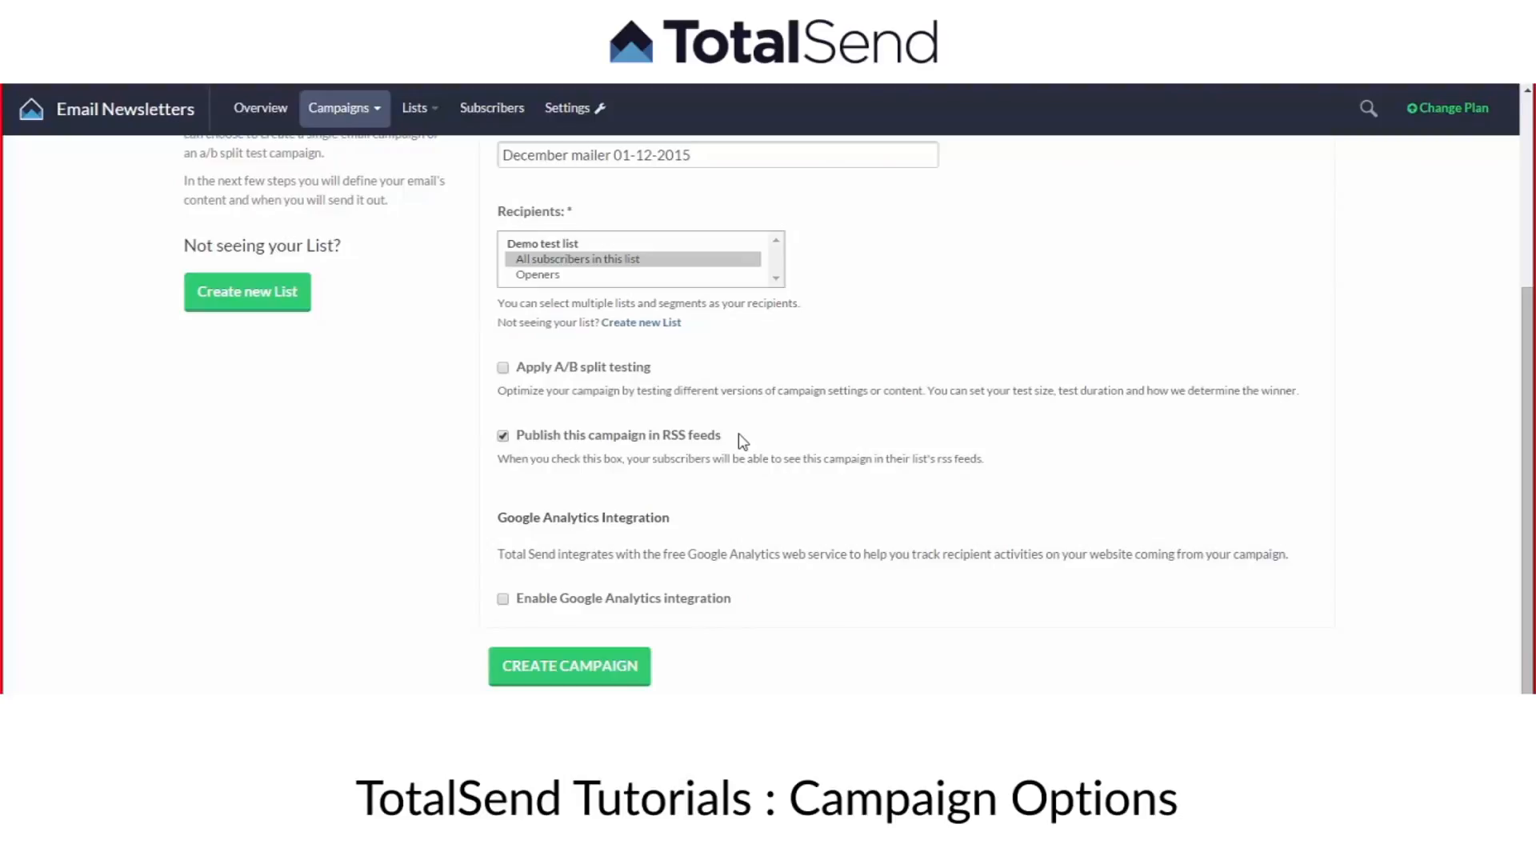
{"action": "scroll", "coordinate": [742, 441], "scroll_direction": "down", "scroll_amount": 1}
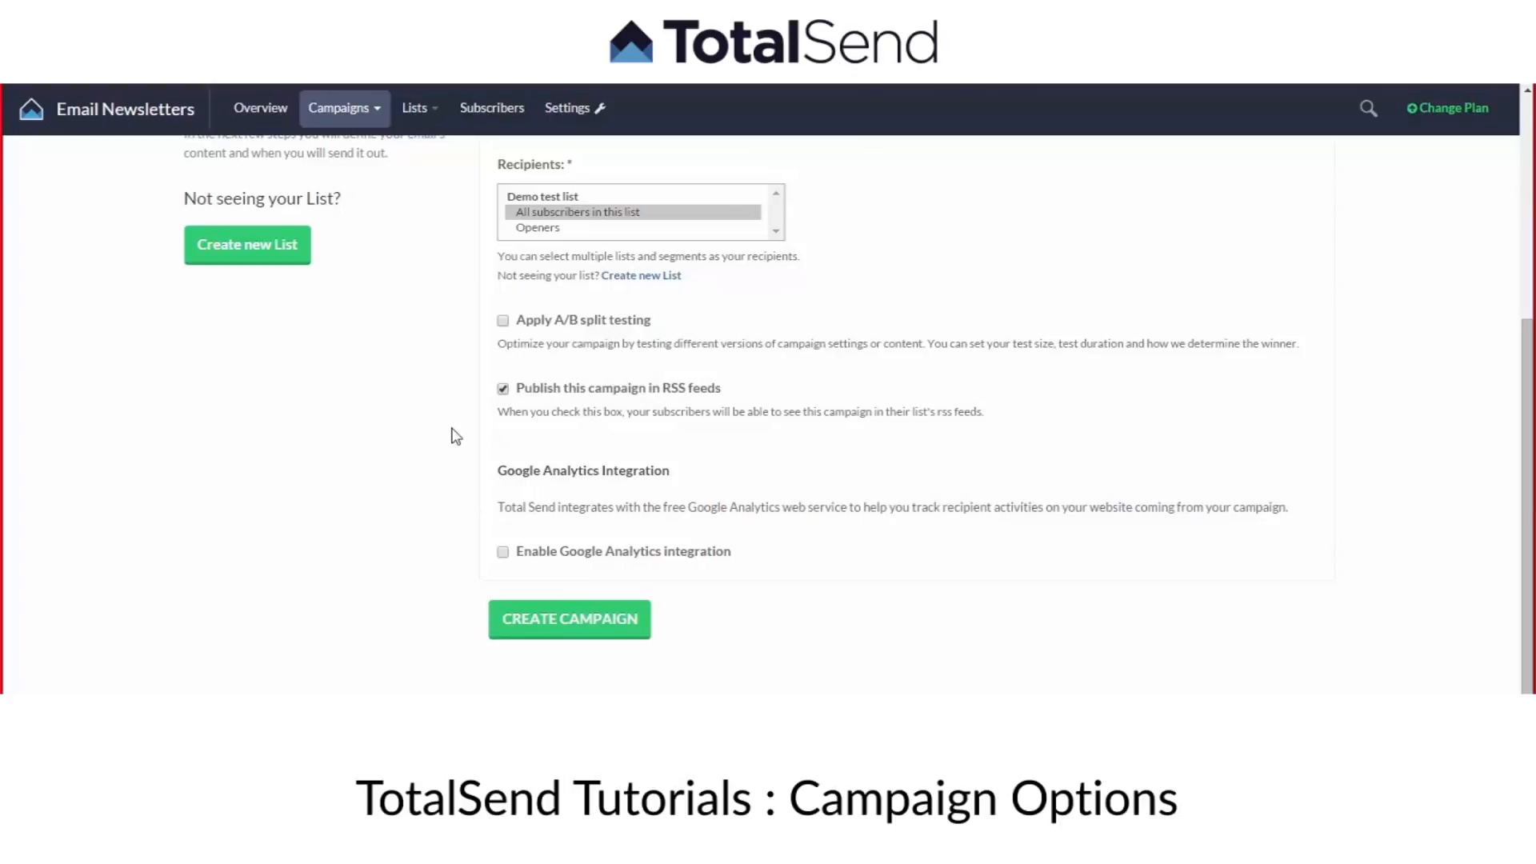
{"action": "left_click", "coordinate": [503, 554]}
{"action": "scroll", "coordinate": [504, 556], "scroll_direction": "down", "scroll_amount": 1}
{"action": "left_click", "coordinate": [510, 530]}
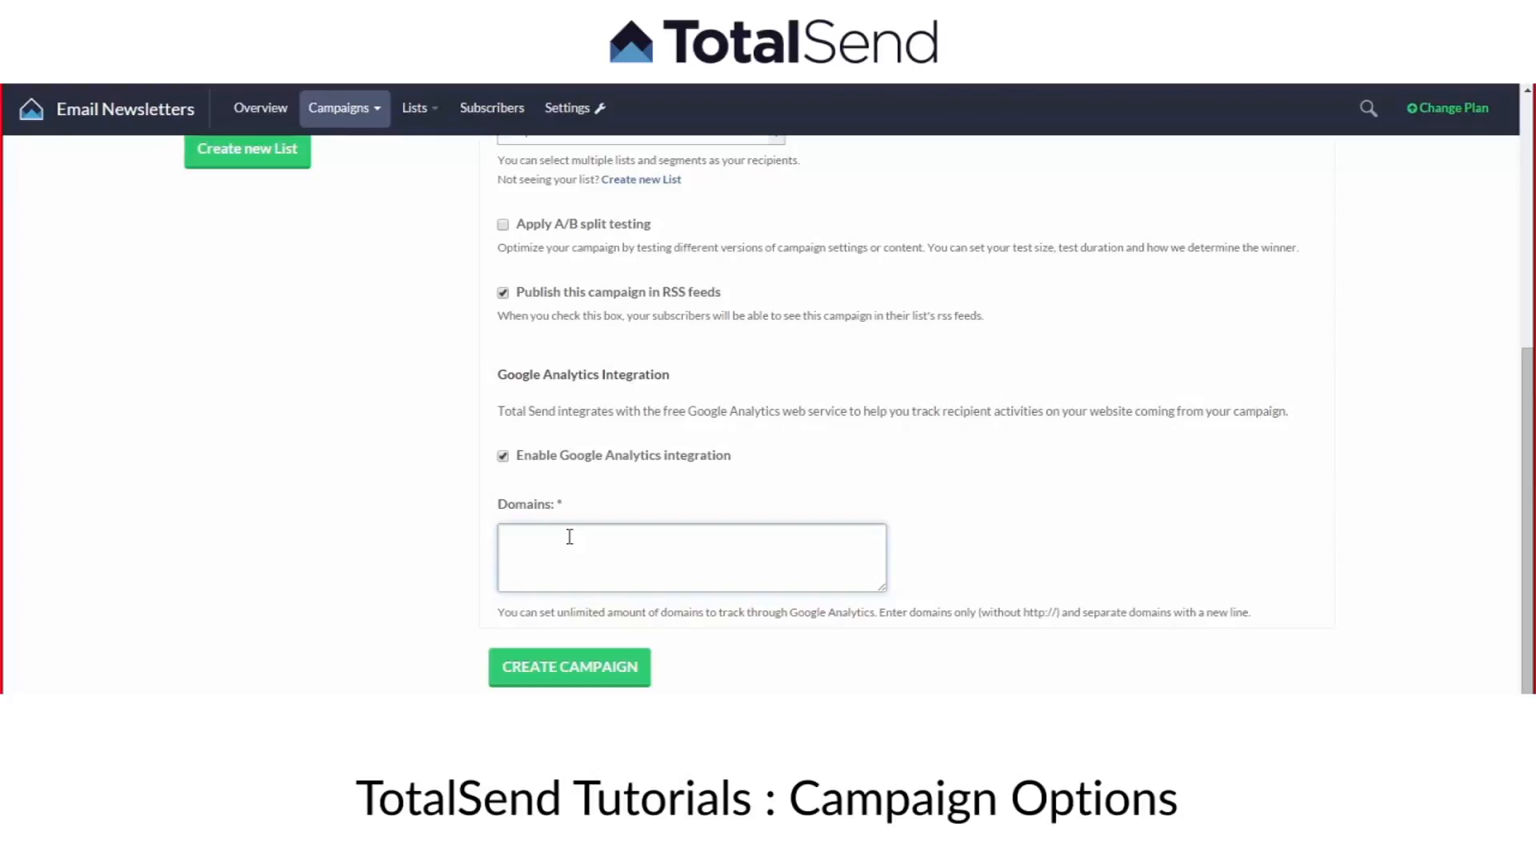
{"action": "type", "text": "www.totalsend.com"}
{"action": "left_click_drag", "start_coordinate": [641, 538], "coordinate": [490, 538]}
{"action": "left_click", "coordinate": [576, 537]}
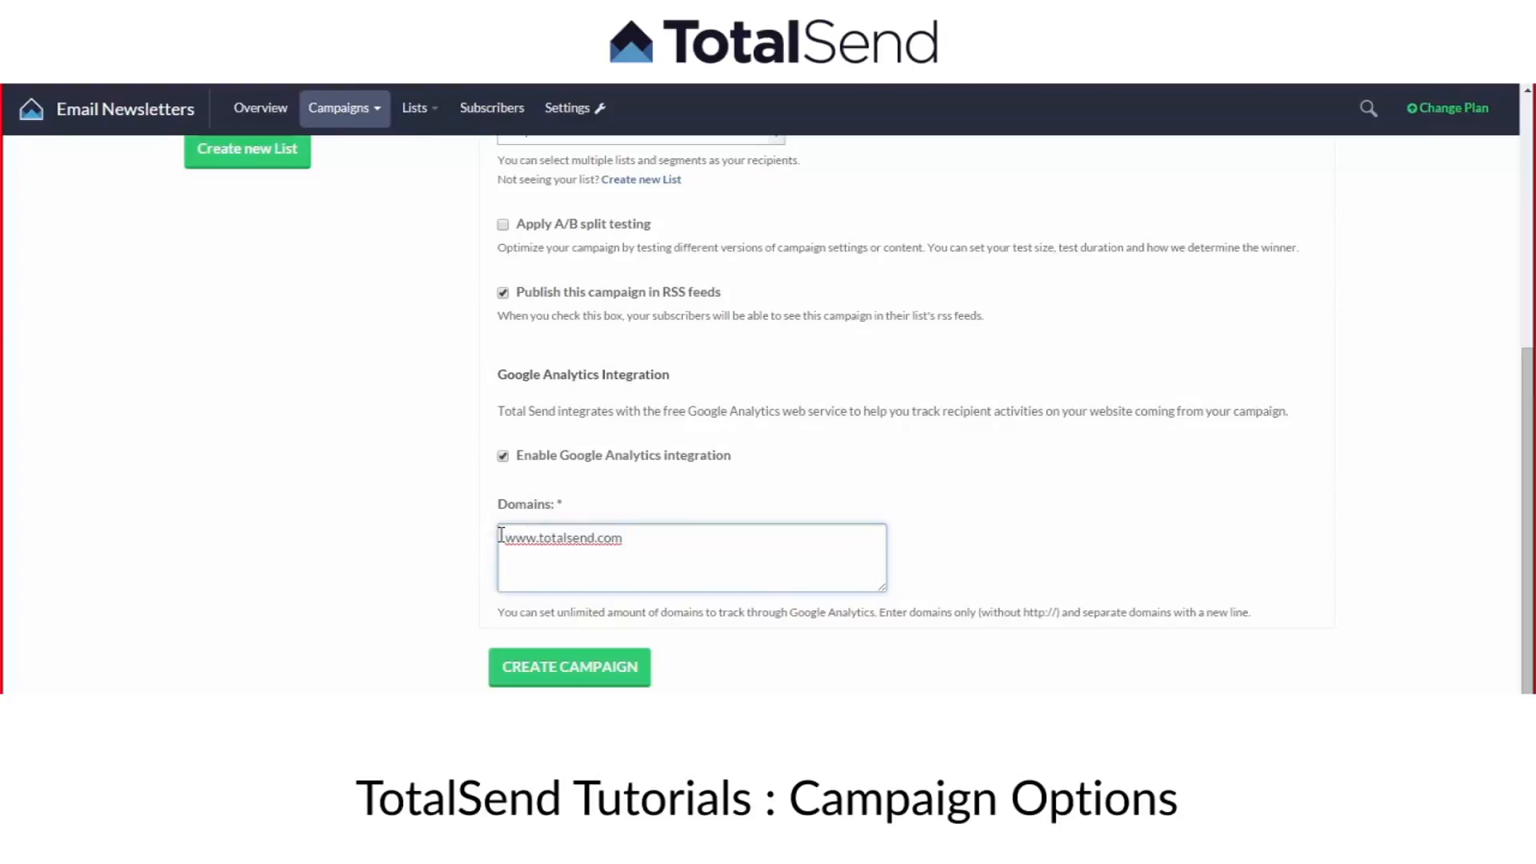
{"action": "left_click_drag", "start_coordinate": [635, 538], "coordinate": [503, 538]}
{"action": "left_click", "coordinate": [635, 536]}
{"action": "left_click_drag", "start_coordinate": [638, 533], "coordinate": [494, 537]}
{"action": "left_click", "coordinate": [616, 537]}
Create the campaign with the entered settings.
{"action": "left_click", "coordinate": [525, 676]}
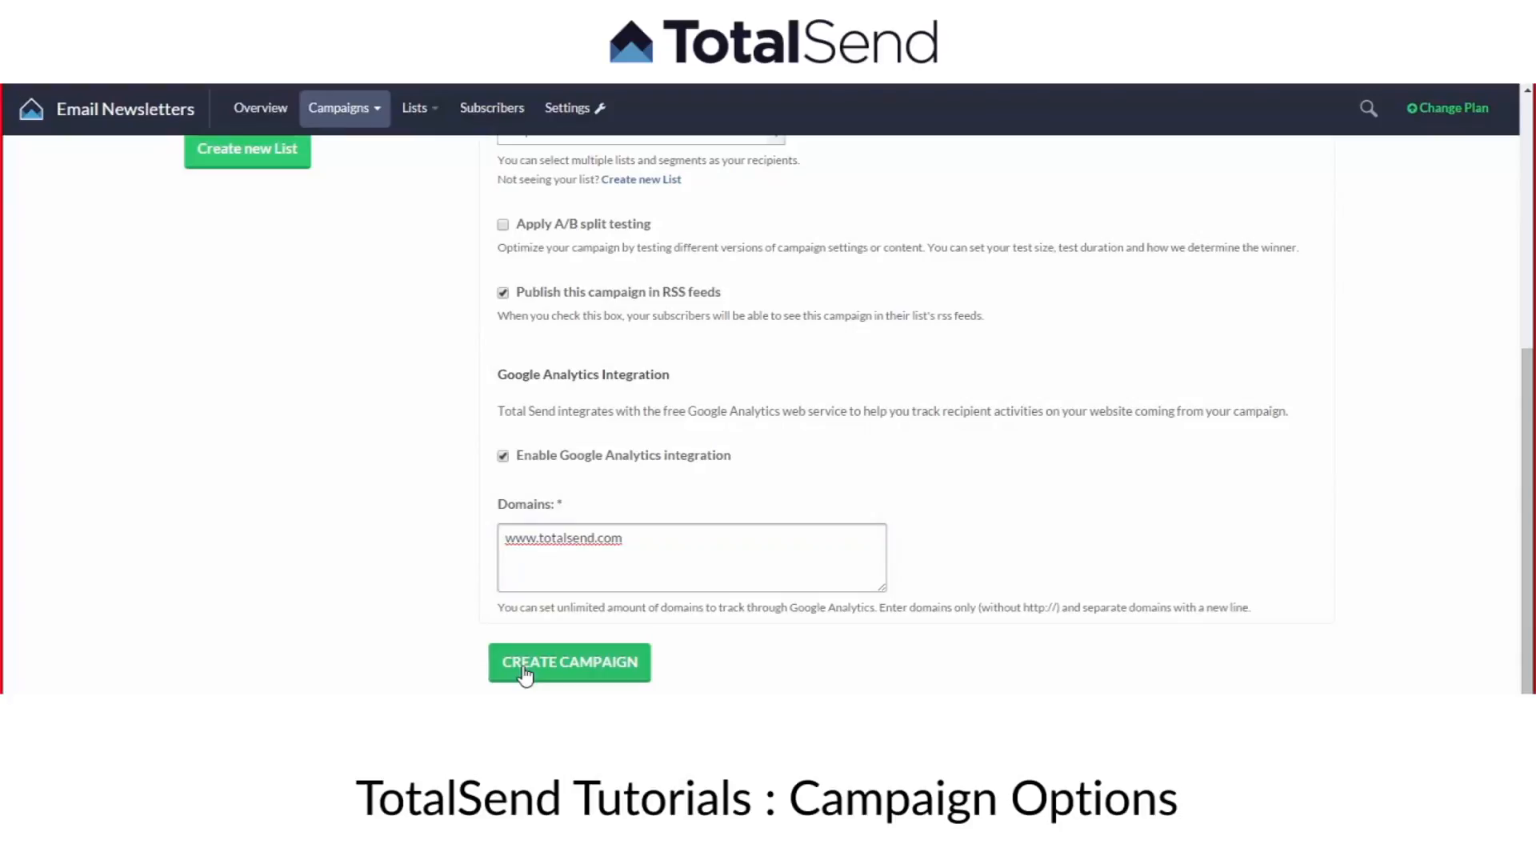